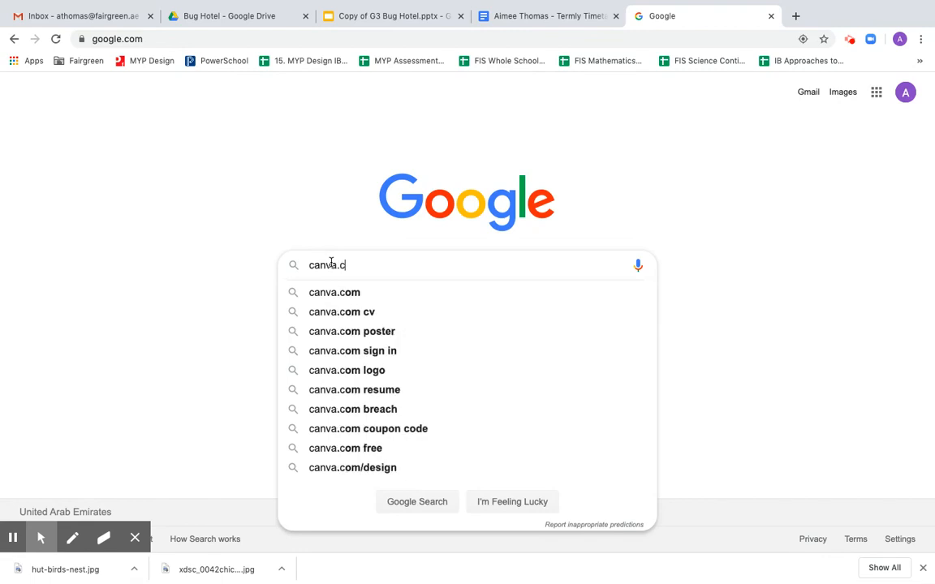
Open Canva from a Google search for canva.com and start a Mood Boards Photo Collage design.
key(Return)
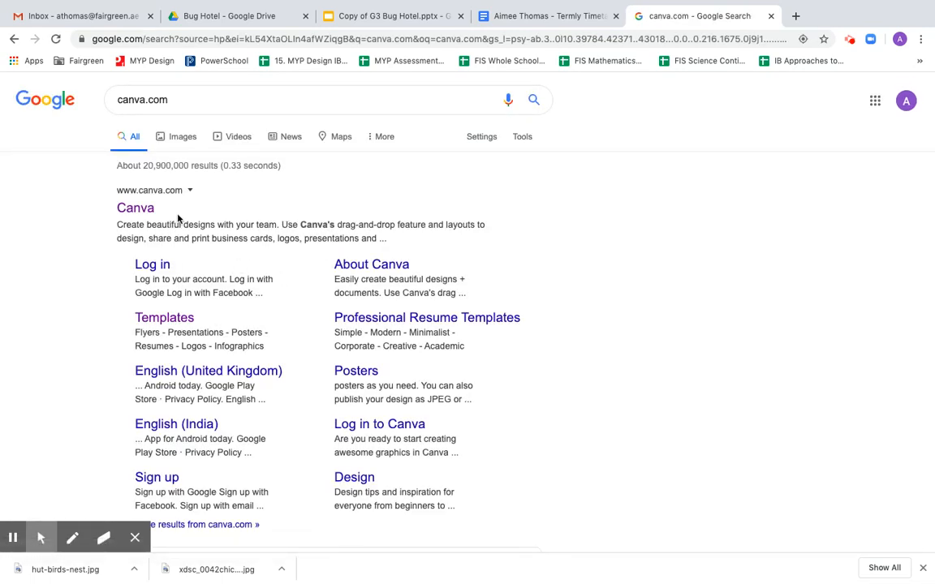
click(136, 209)
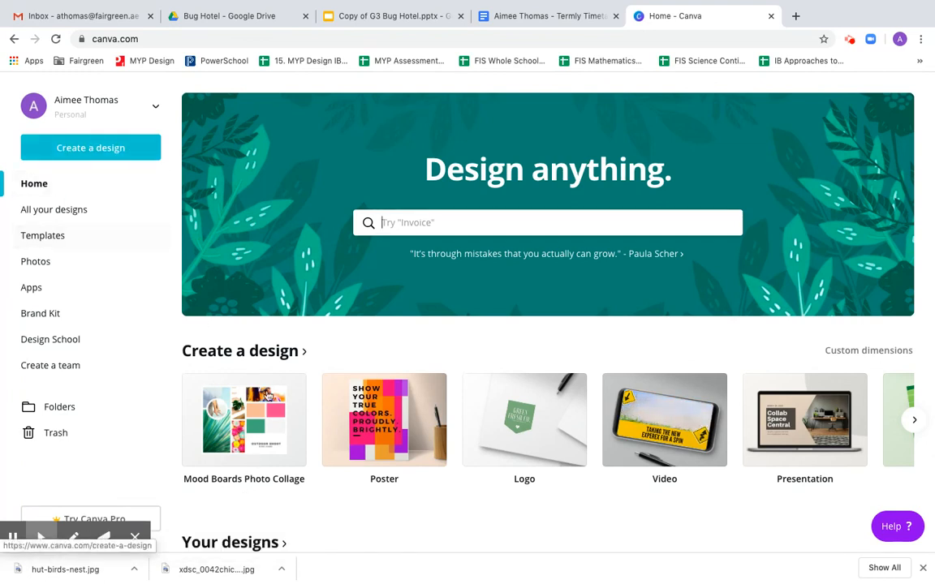
click(251, 427)
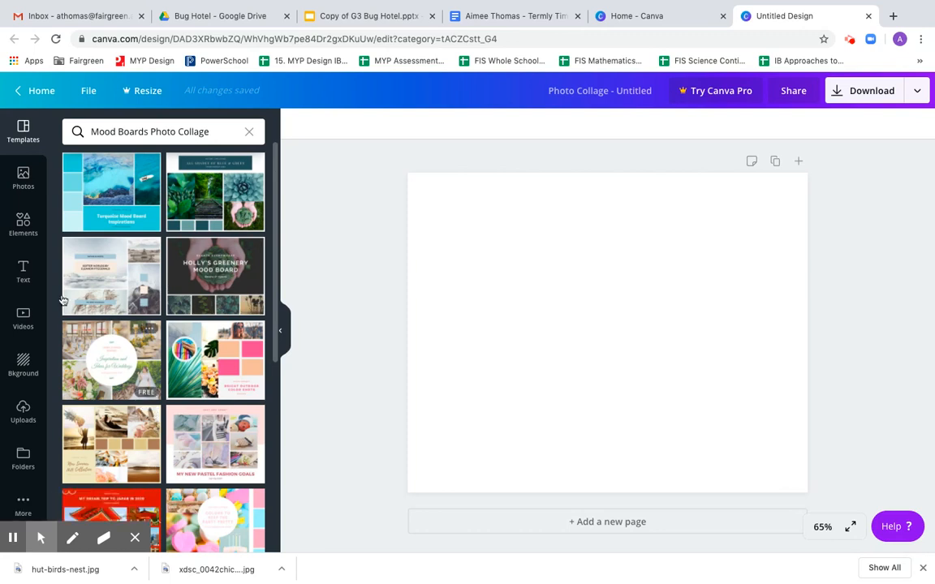
Browse the grid elements and fill the blank page with the seven-frame grid that has one wide frame along its bottom.
click(25, 221)
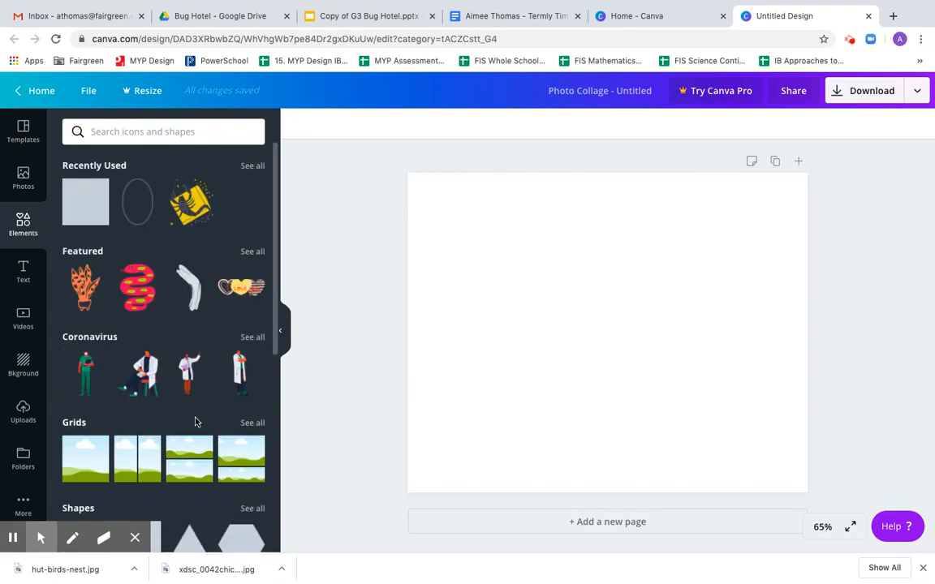
click(252, 423)
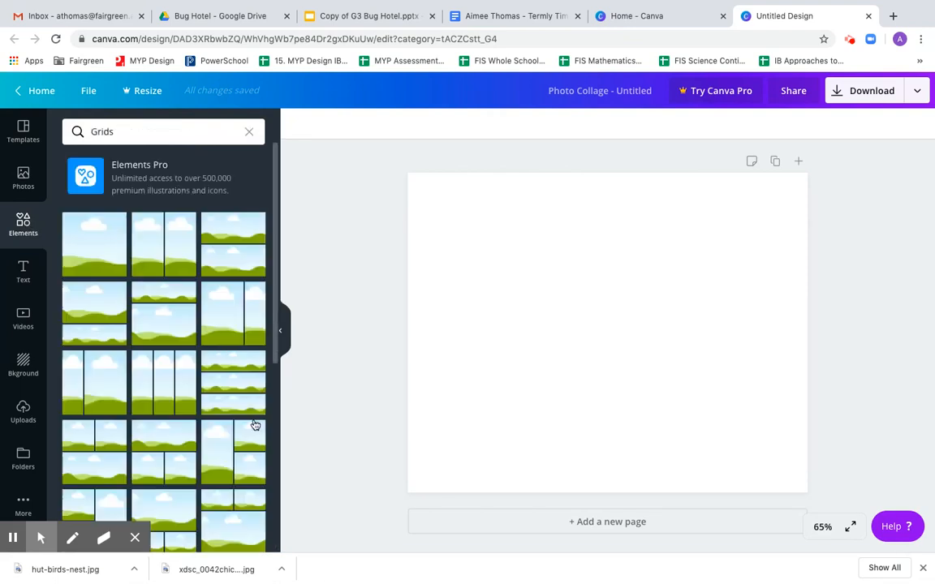
scroll(254, 425, down, 10)
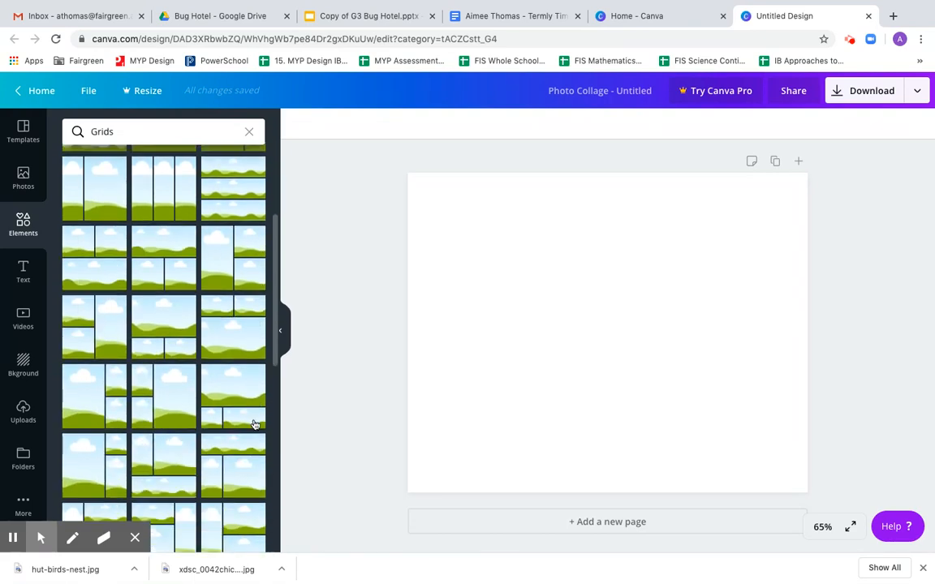
scroll(254, 423, down, 5)
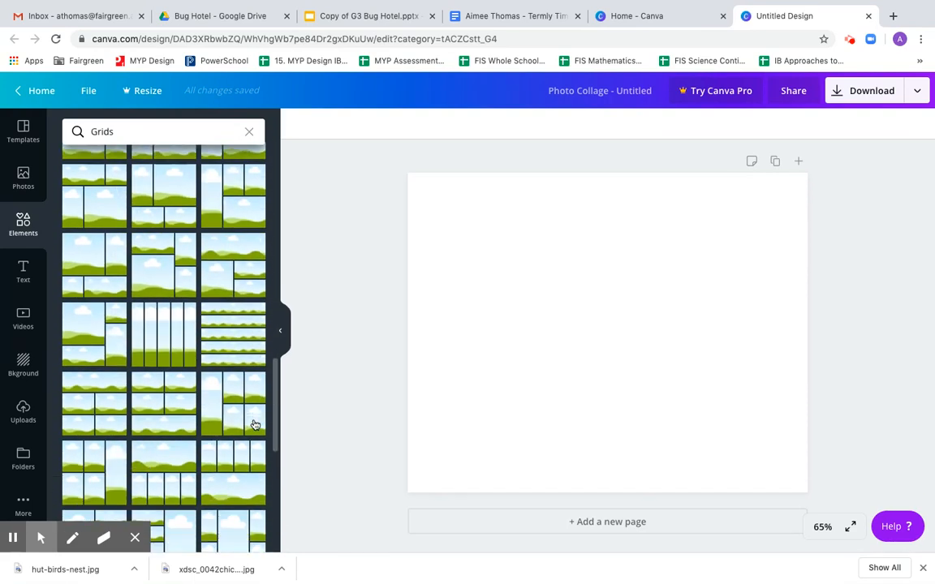
scroll(254, 423, down, 5)
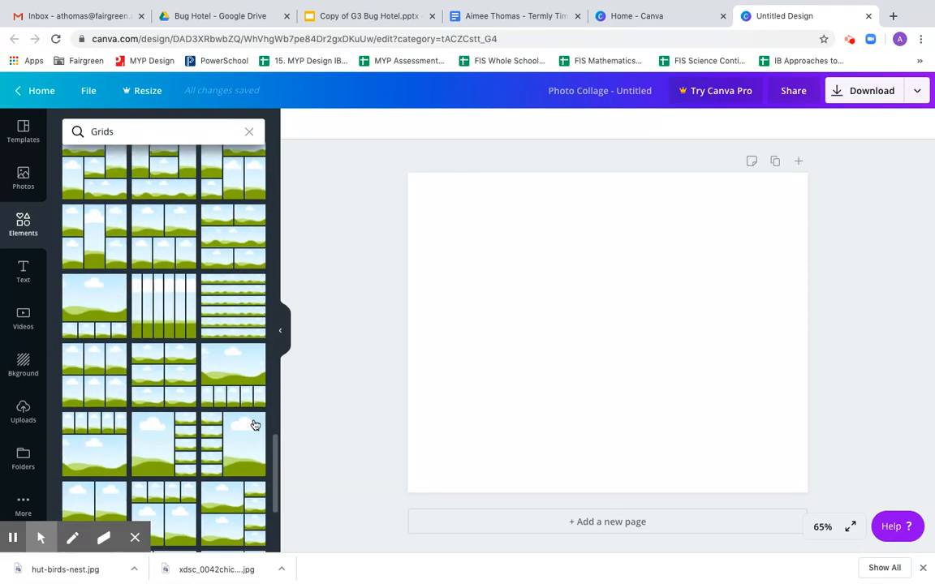
scroll(254, 425, down, 3)
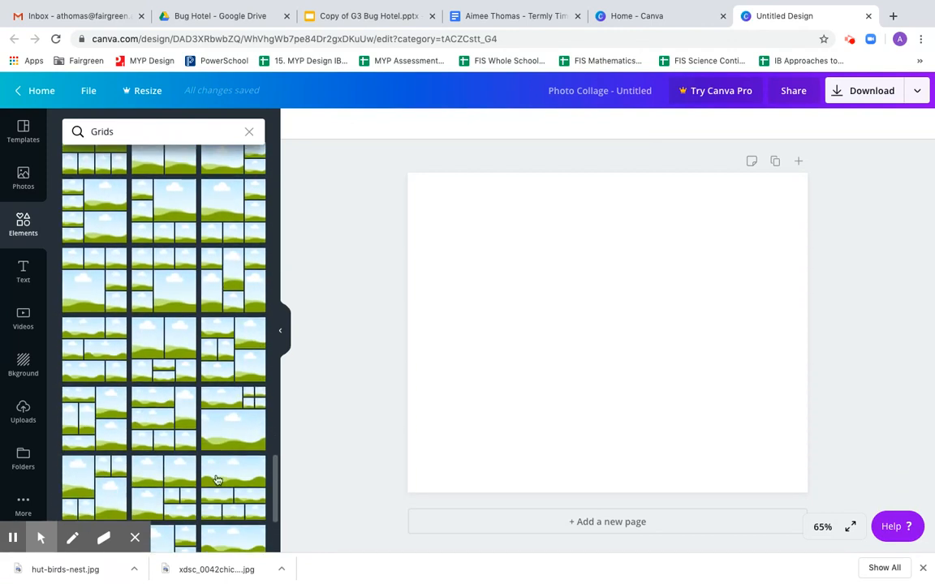
scroll(217, 464, down, 3)
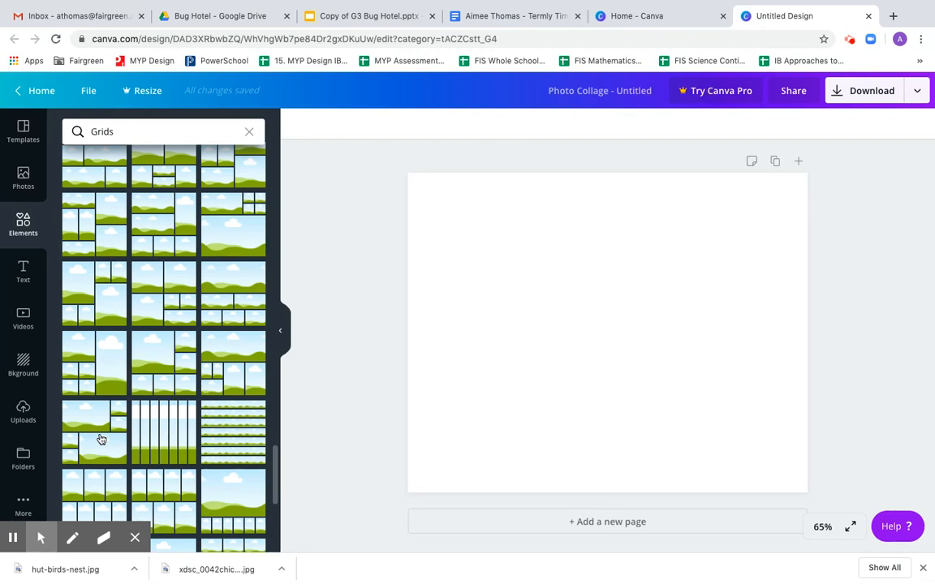
scroll(121, 447, down, 3)
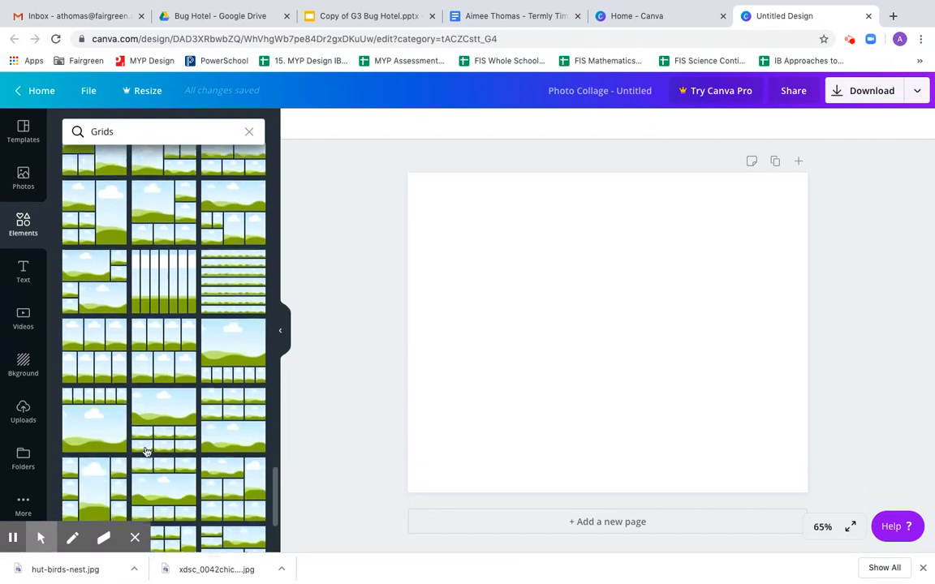
scroll(146, 452, down, 2)
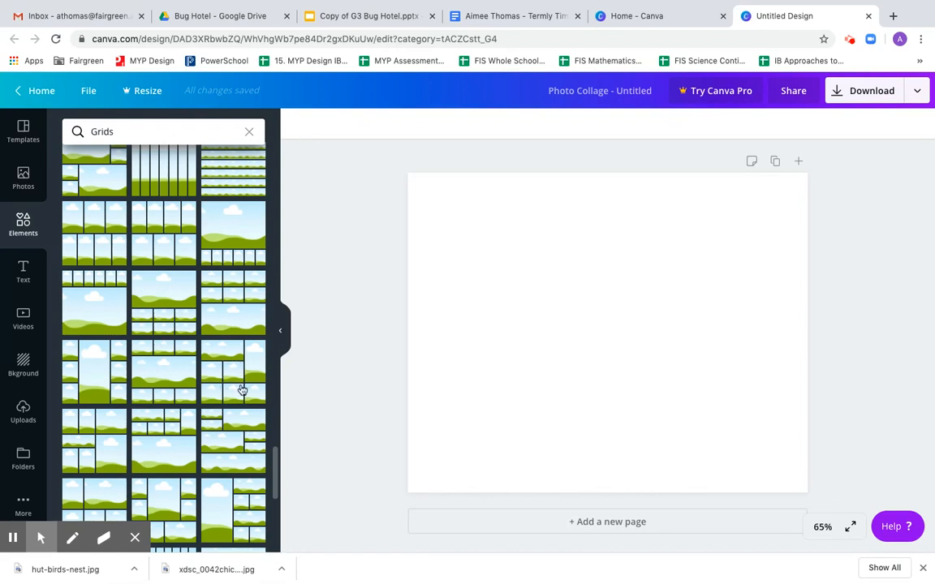
click(237, 449)
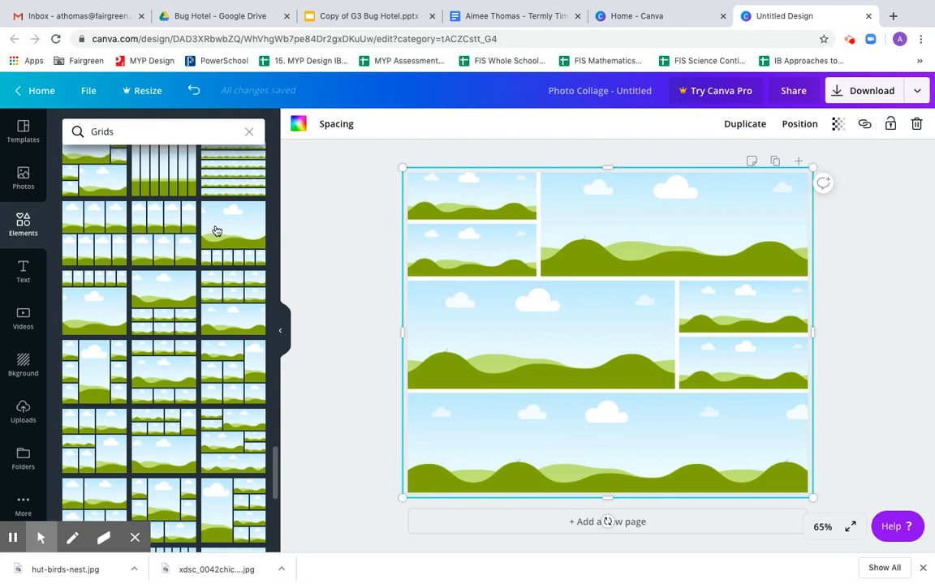
click(250, 134)
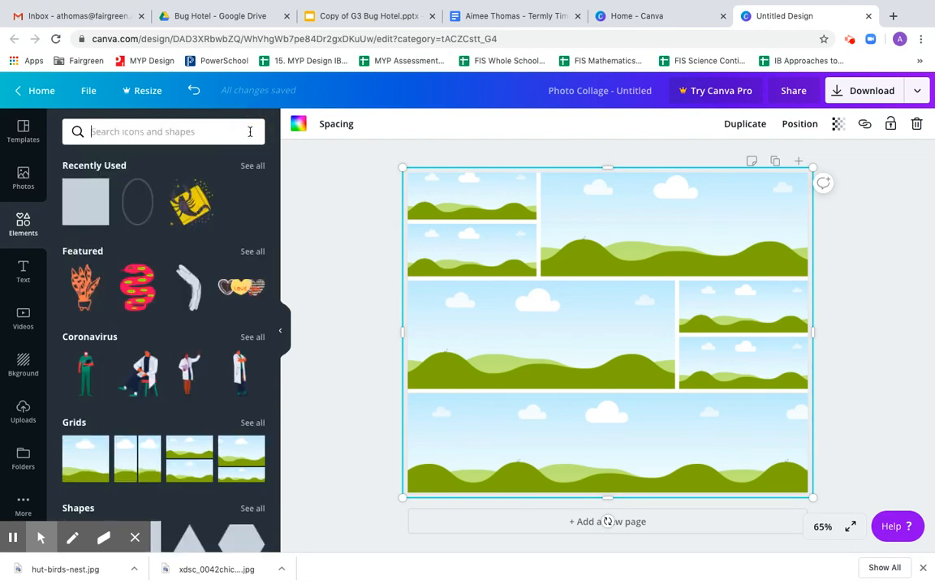
Apply the beige "New Summer 2020 Collection" mood board template to the page.
click(23, 130)
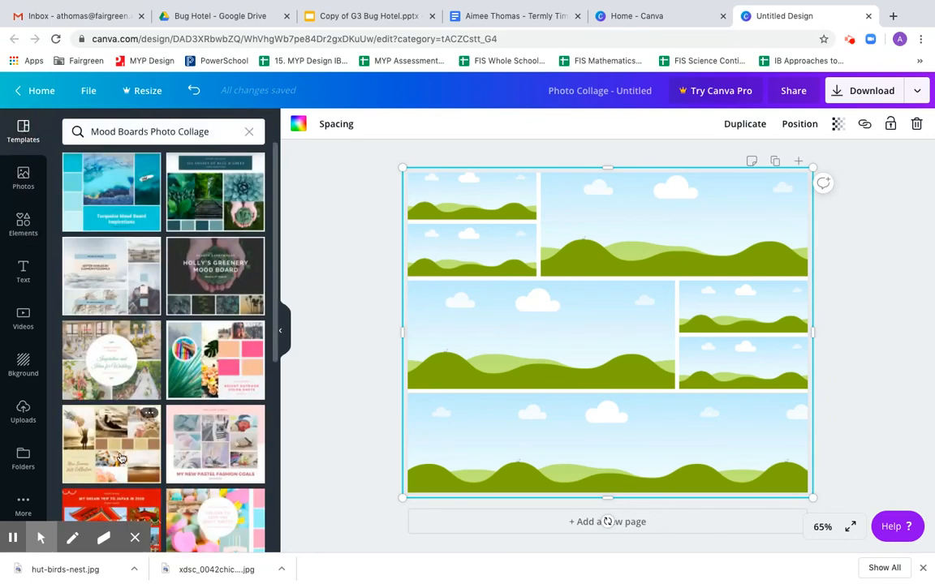
click(123, 449)
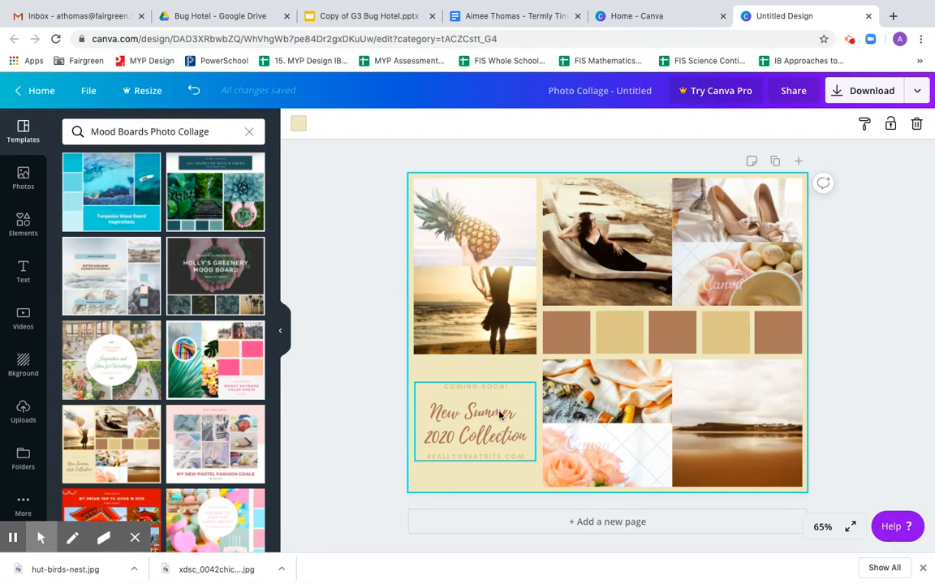
Replace the template's title text with "Fairgreen Birdhouse".
click(496, 413)
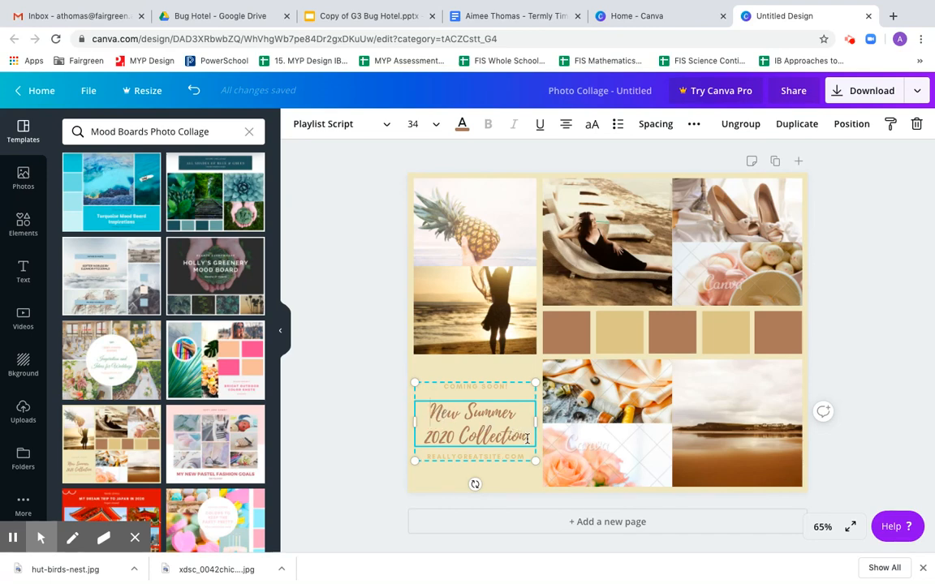
double_click(436, 420)
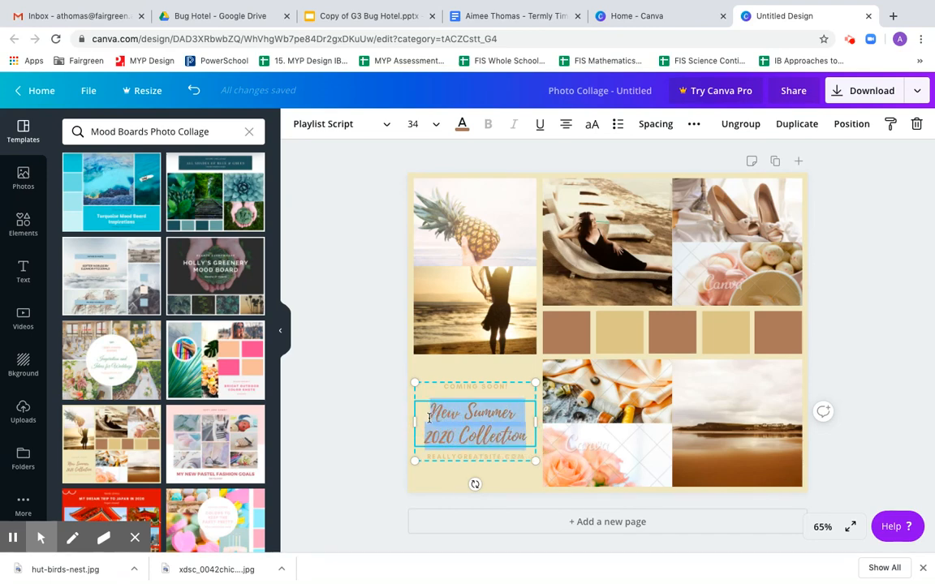
key(BackSpace)
text(fai)
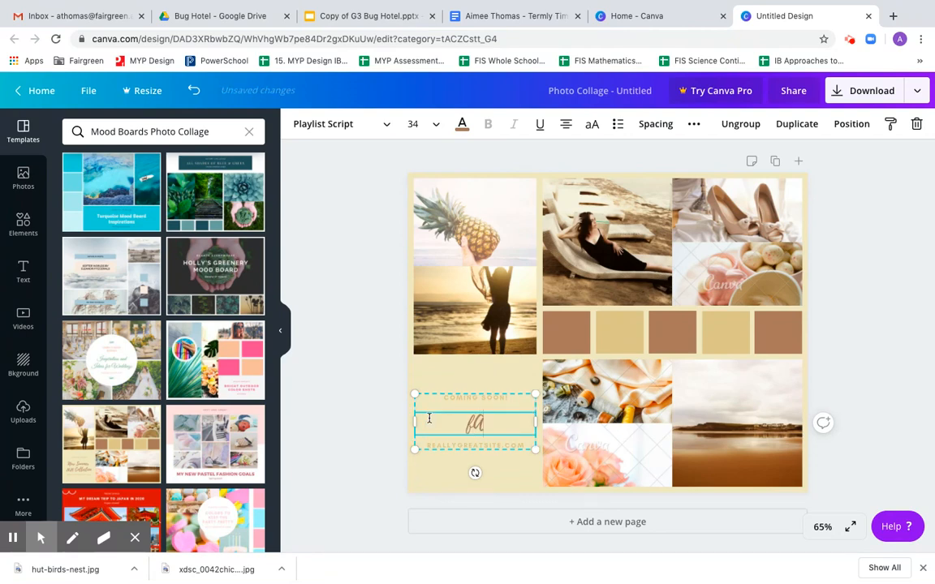
key(BackSpace)
key(BackSpace)
key(BackSpace)
text(Fairgreen Bird)
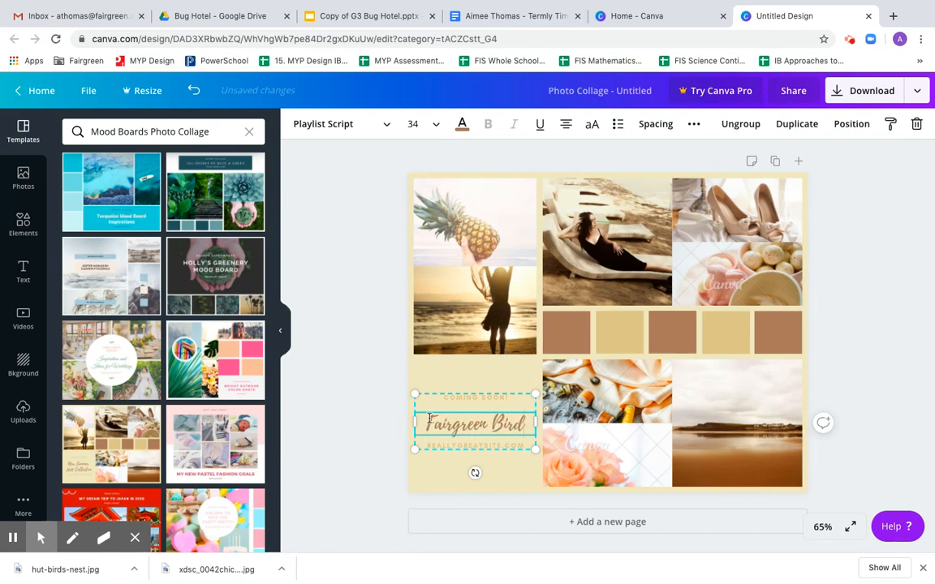
text(house)
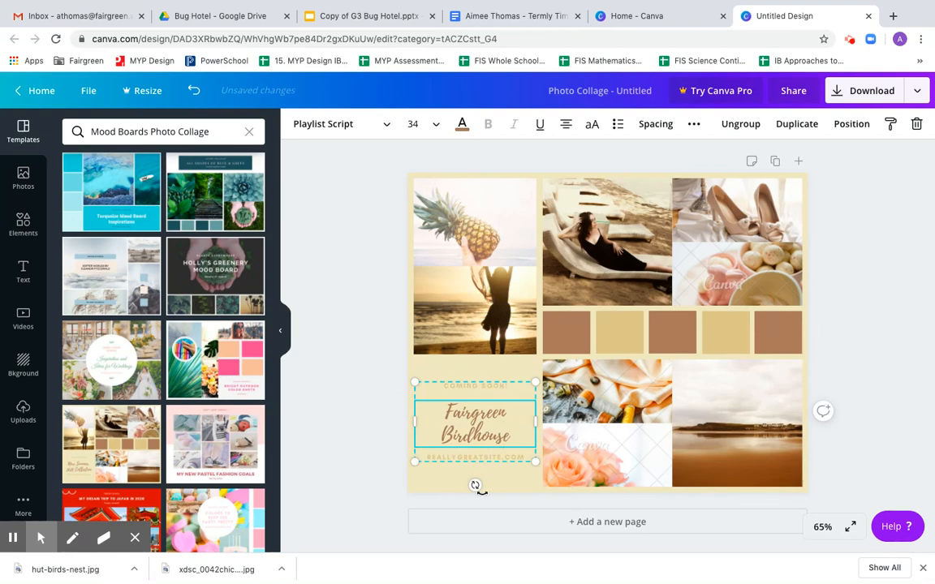
Delete the website address text below the title.
click(469, 459)
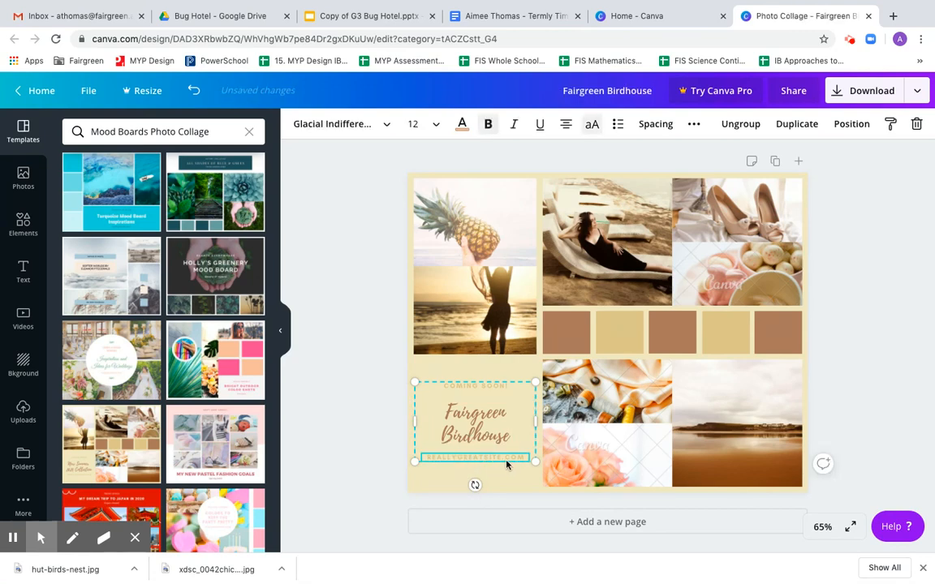
click(512, 458)
double_click(509, 457)
drag(509, 457, 423, 458)
key(BackSpace)
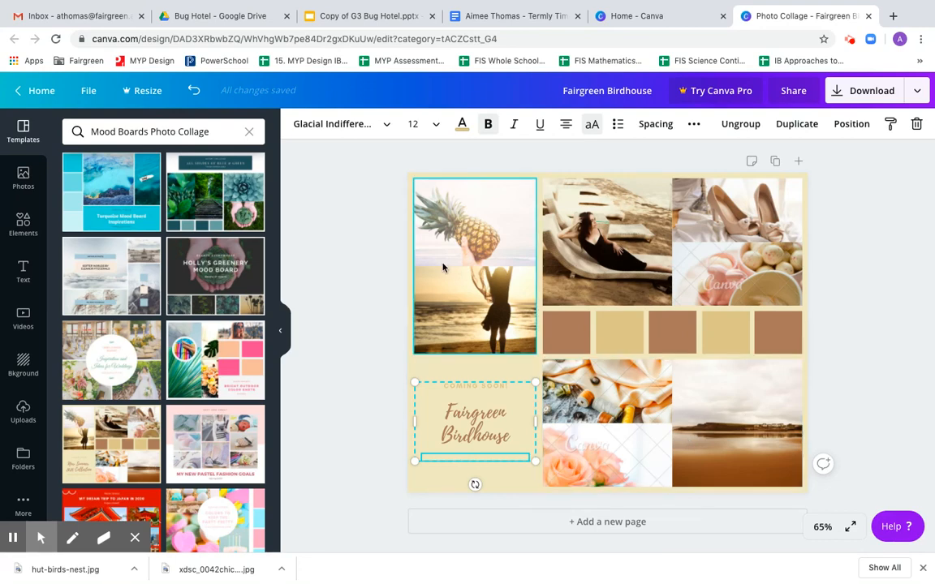
Search the photos for "birdhouse" and replace the shoes picture with the free wooden birdhouse photo with green leaves.
click(23, 177)
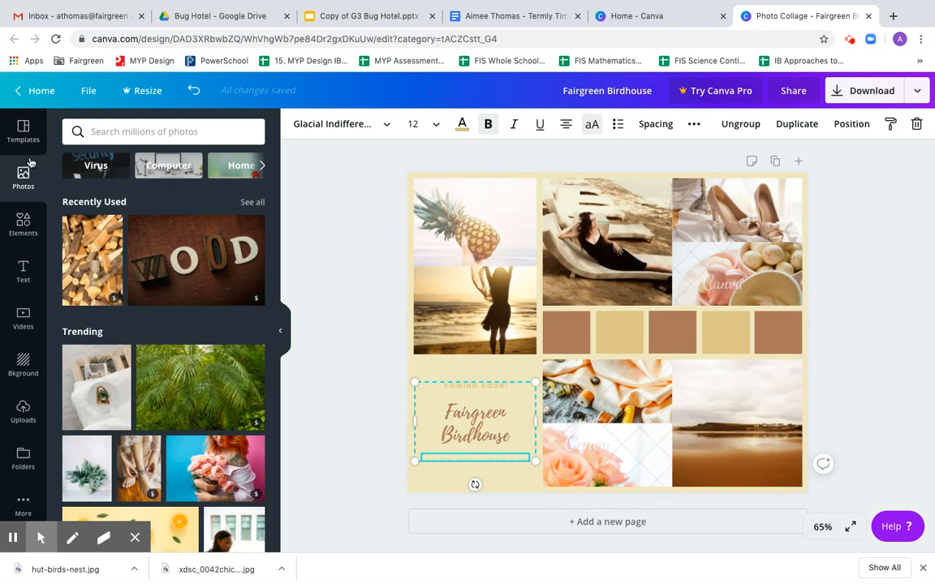
click(125, 131)
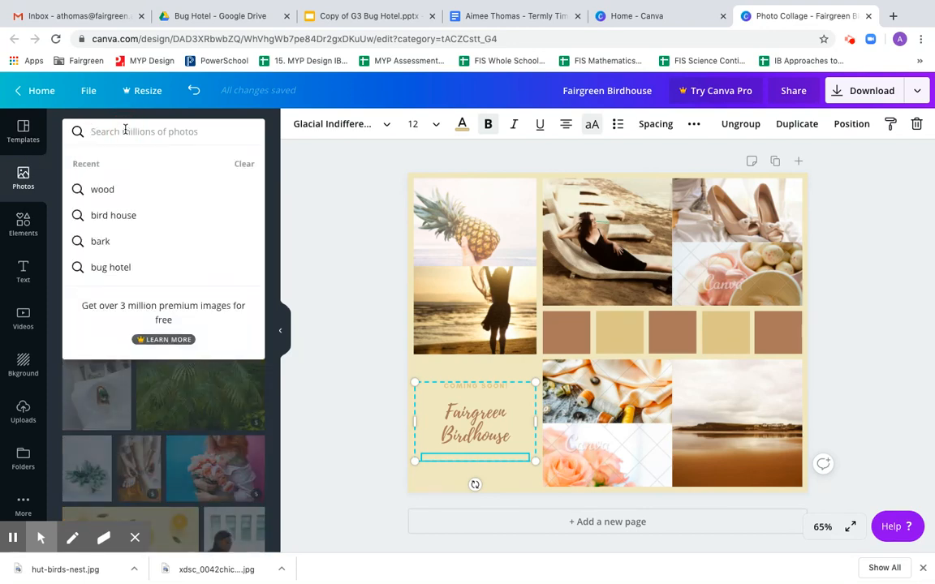
text(birdhouse)
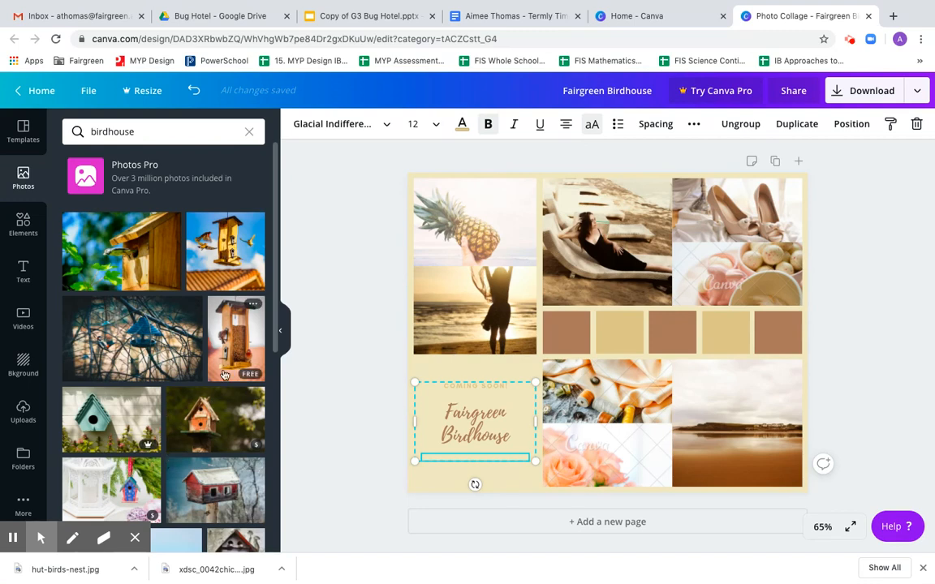
scroll(225, 374, down, 5)
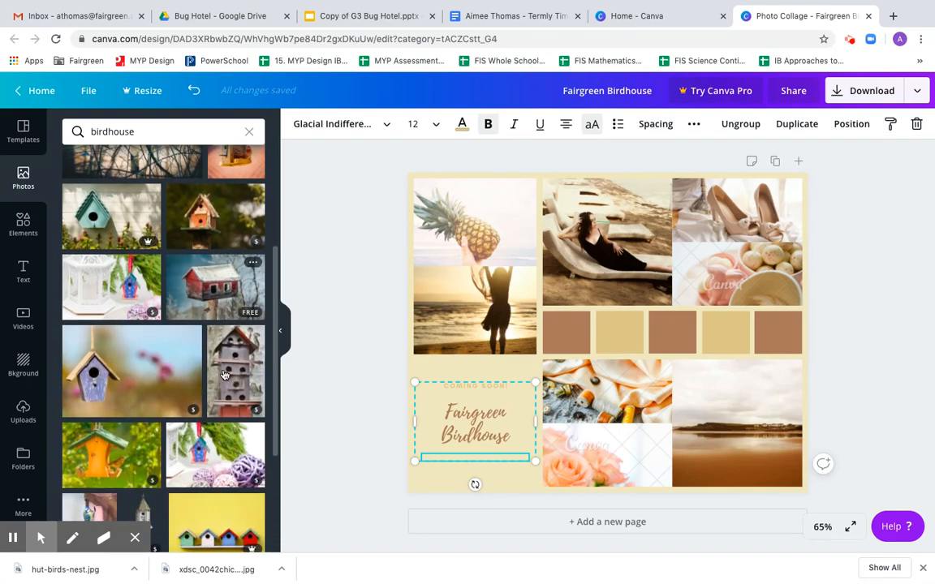
scroll(224, 374, up, 4)
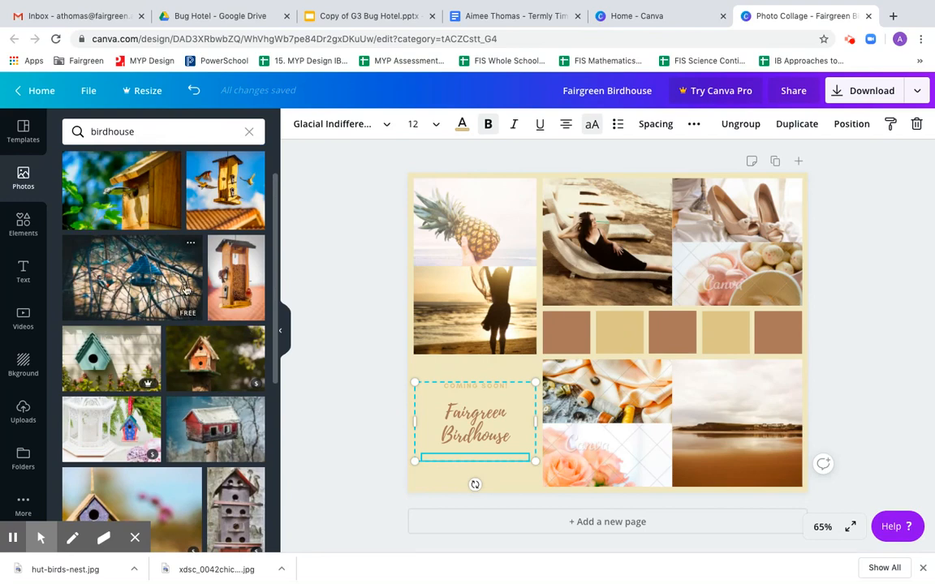
drag(122, 193, 756, 212)
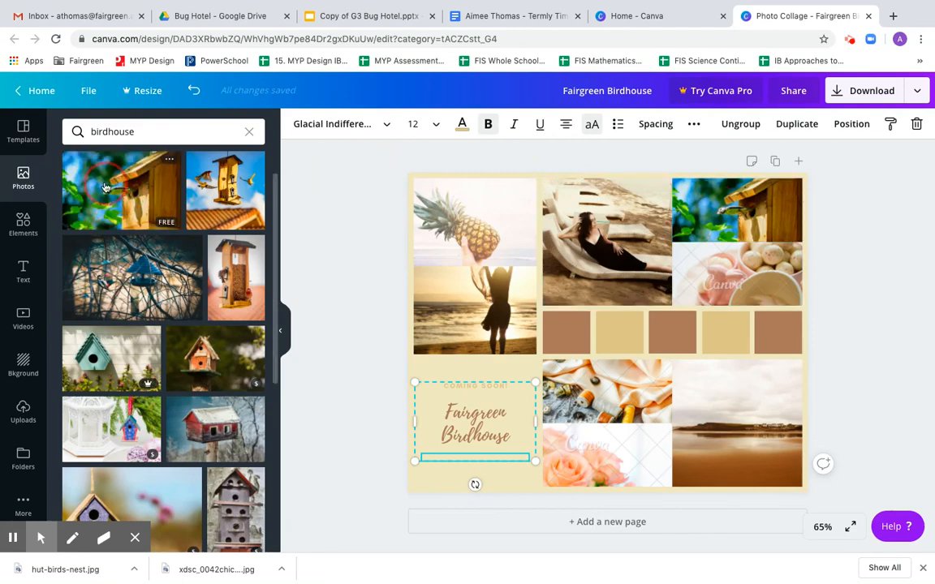
drag(104, 187, 753, 237)
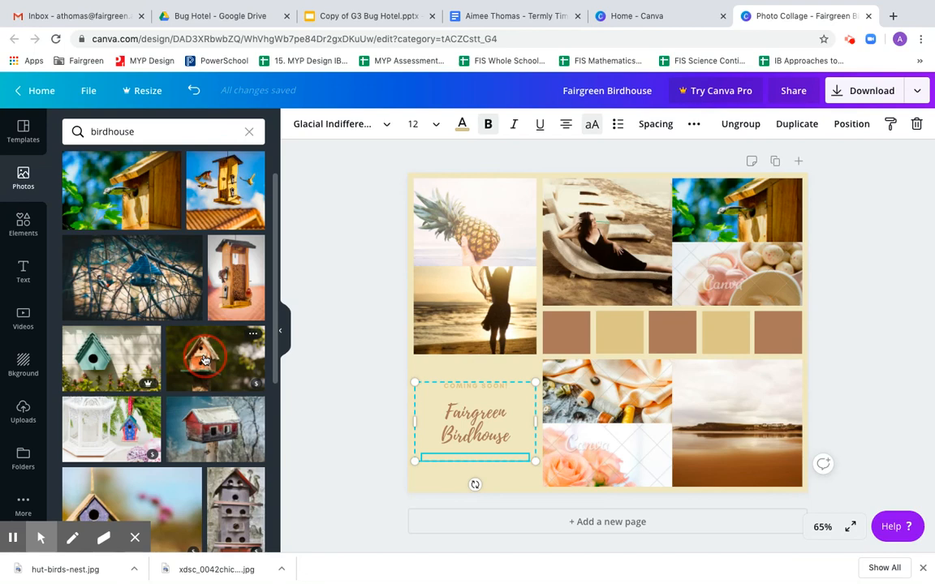
Replace the pineapple picture with the photo of the orange birdhouse on a dark background.
drag(204, 360, 463, 227)
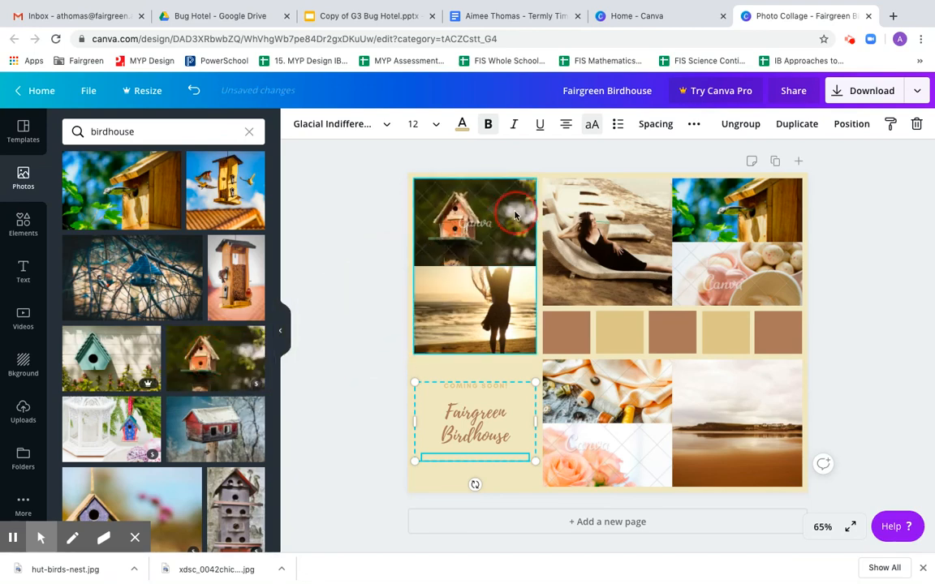
click(465, 235)
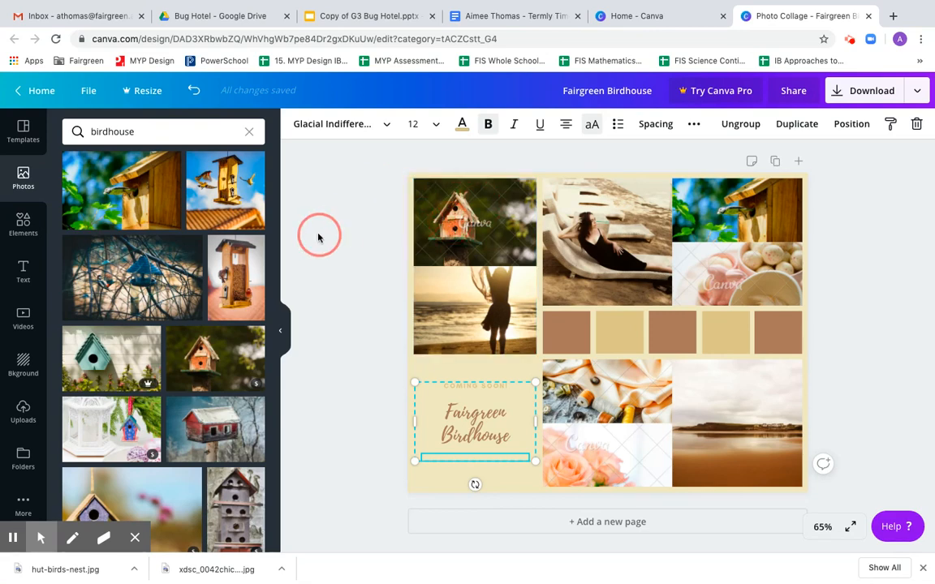
Look through more of the birdhouse photos and show the uploaded images.
scroll(130, 345, down, 5)
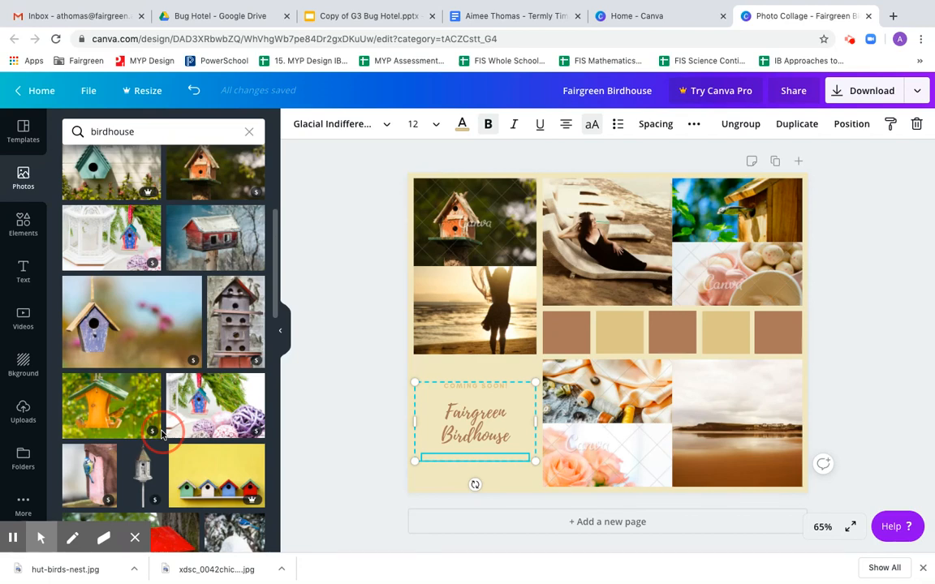
click(24, 410)
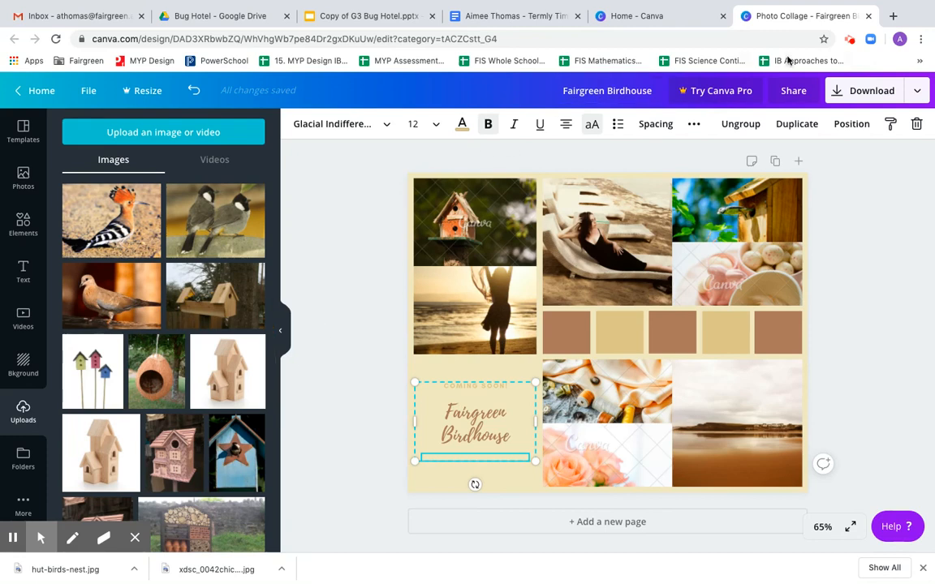
Open the Kiddle search engine at kiddle.co in a new browser tab.
click(893, 18)
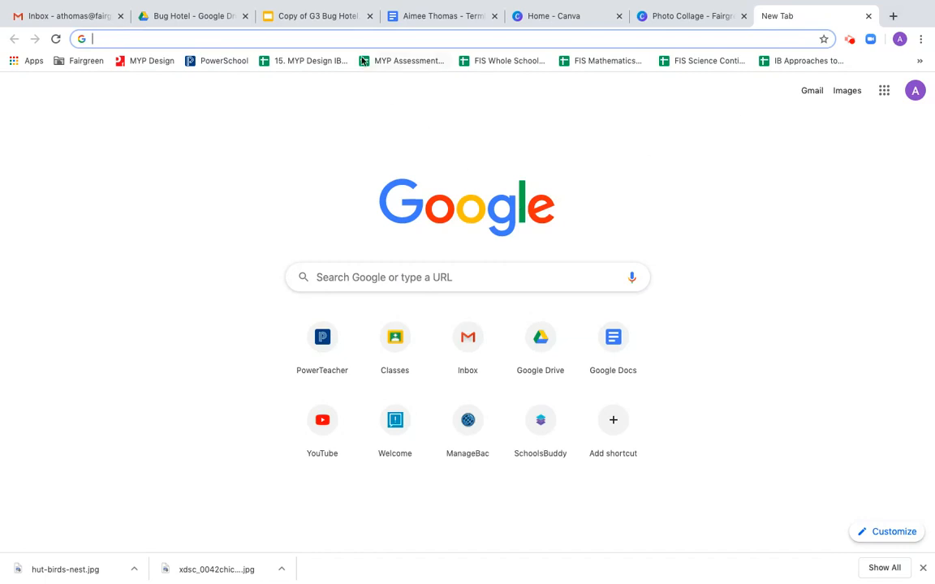
text(kiddle)
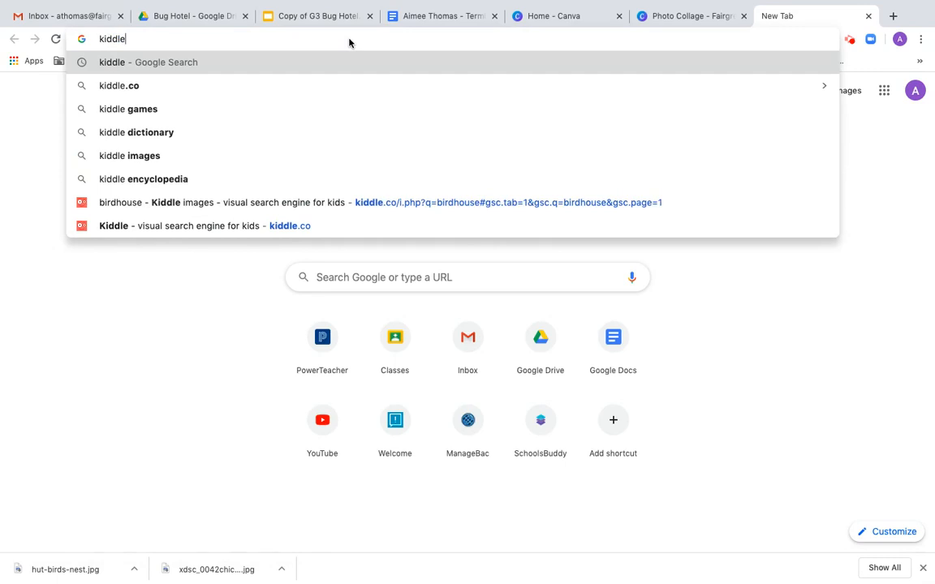
text(.co)
key(Return)
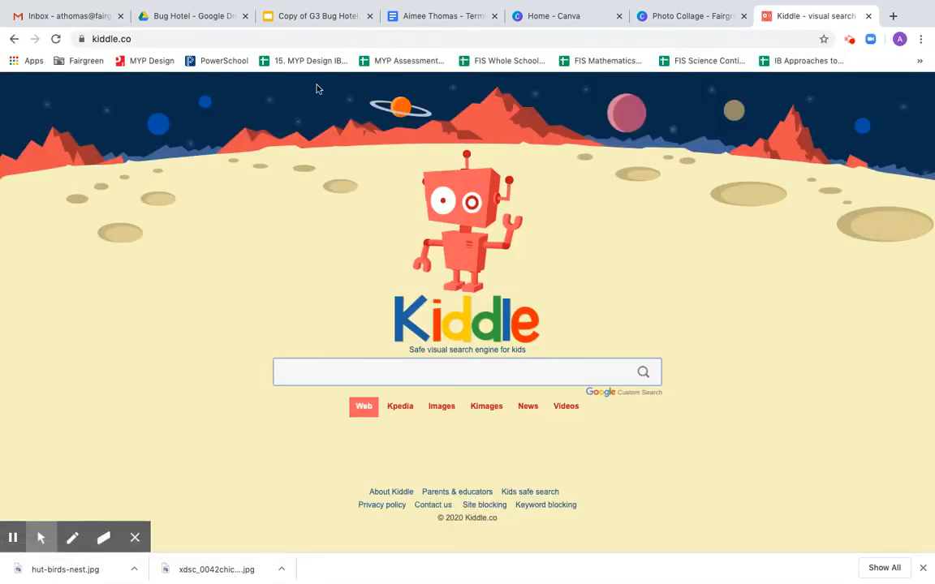
Search Kiddle for "birdhouse" and show the image results.
text(birdhou)
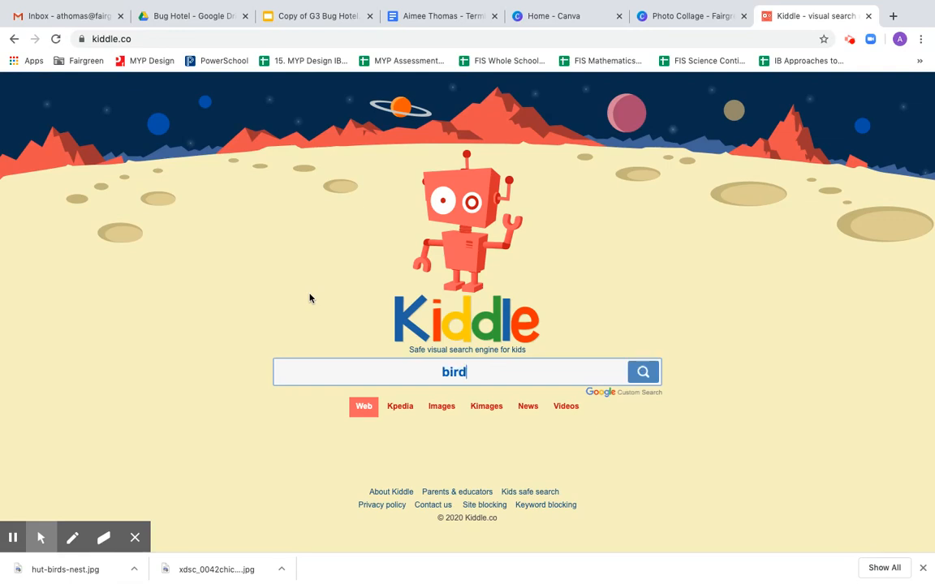
text(se)
key(Return)
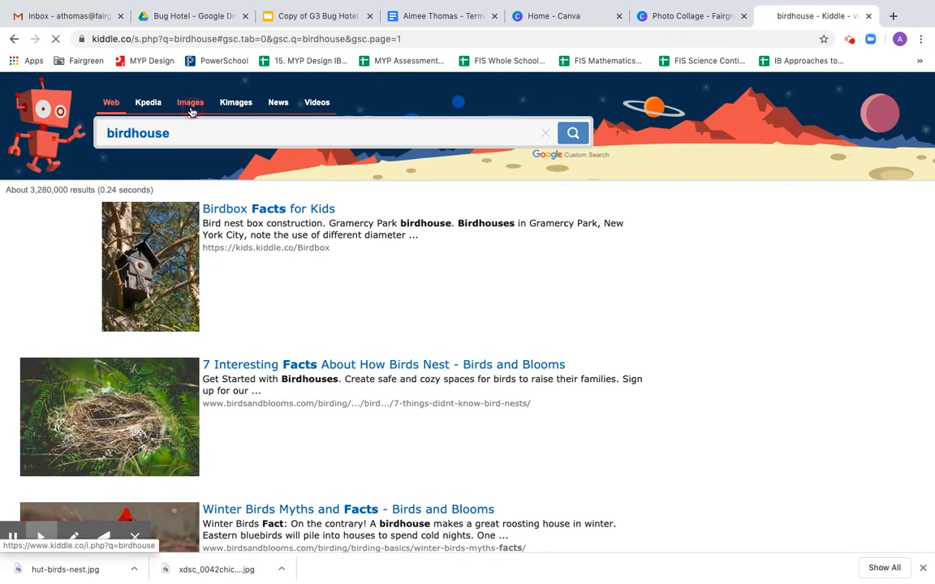
click(190, 104)
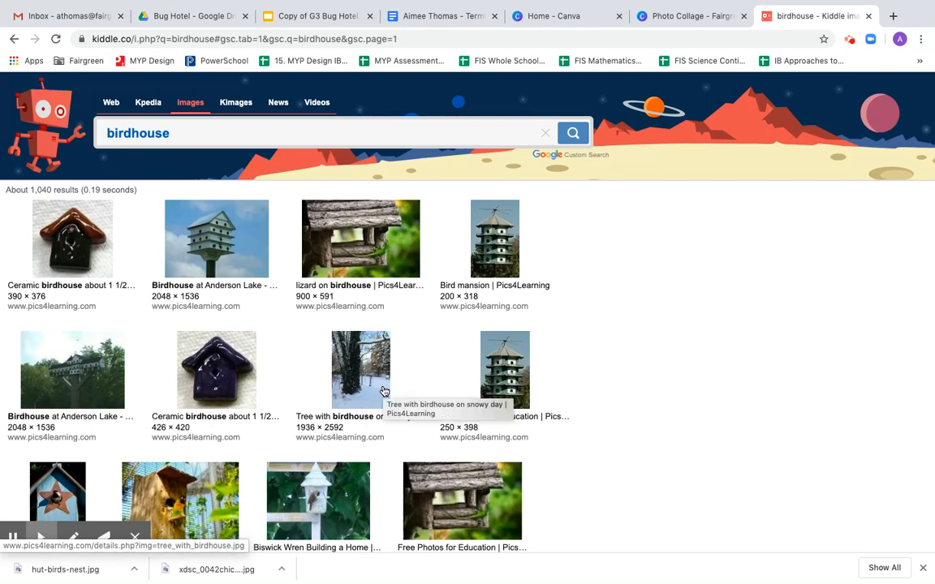
Save the picture of the blue birdhouse with the star as "star bird" in the Bird Houses folder.
scroll(383, 392, down, 3)
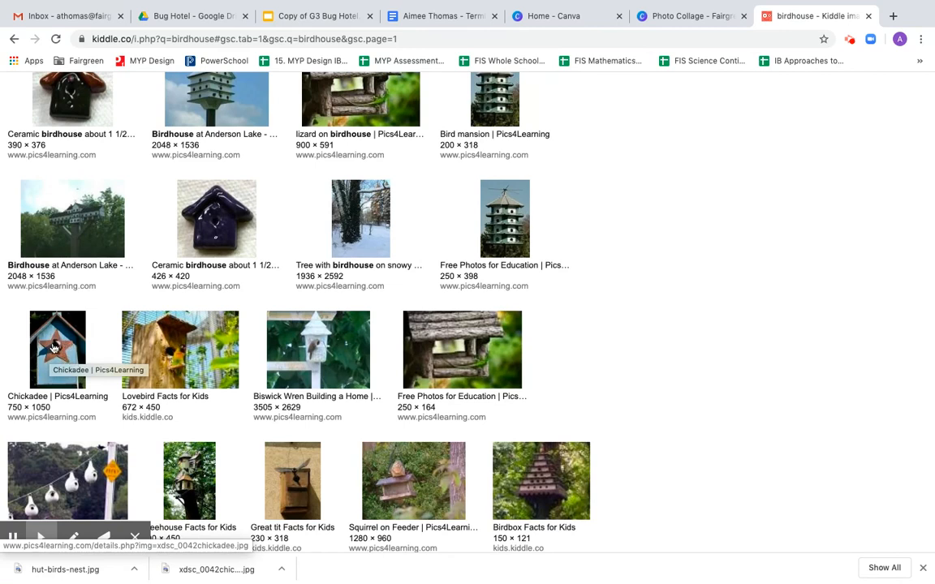
right_click(54, 348)
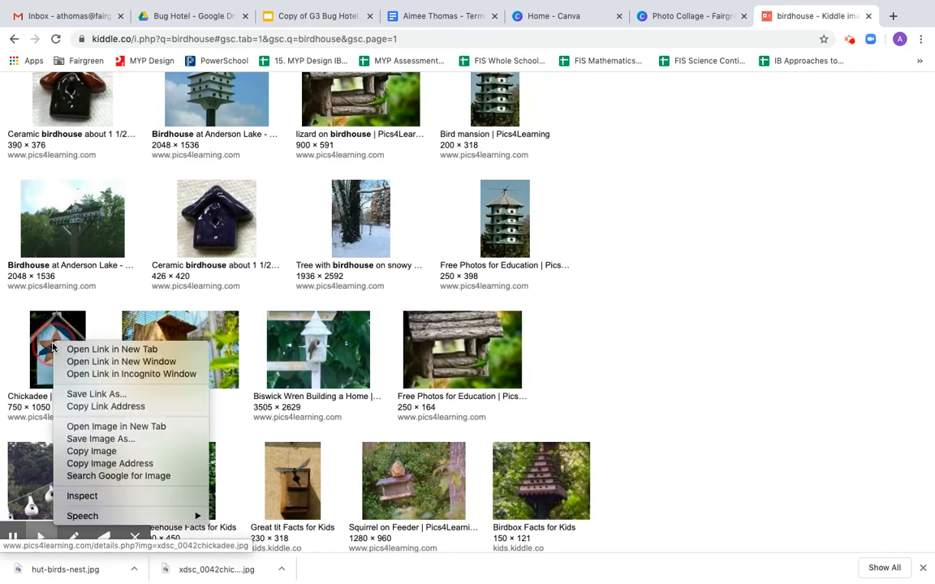
click(101, 440)
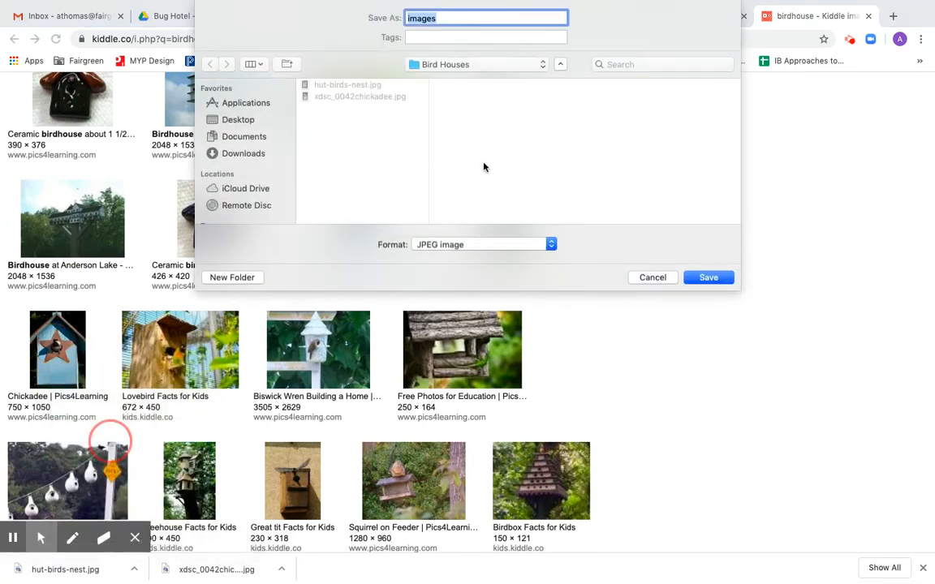
click(469, 65)
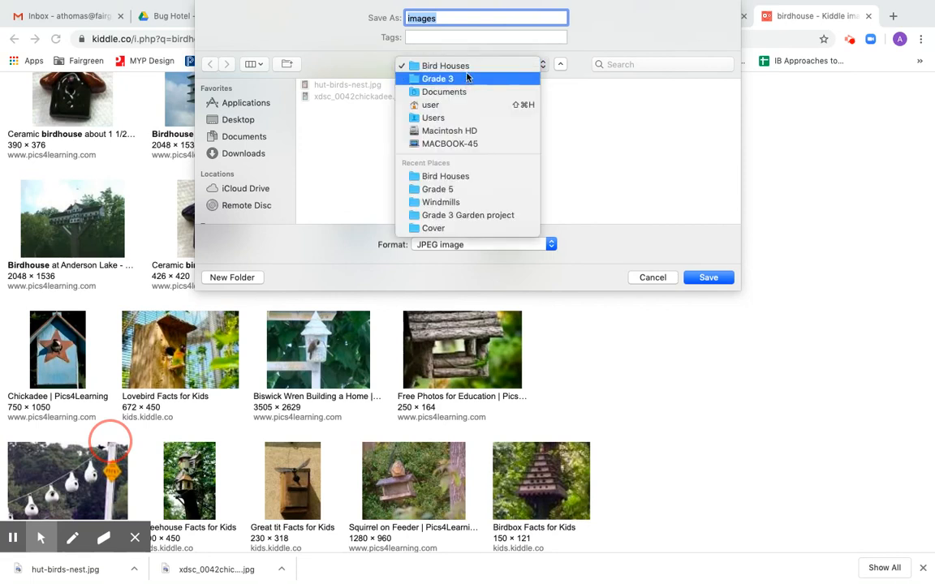
click(465, 68)
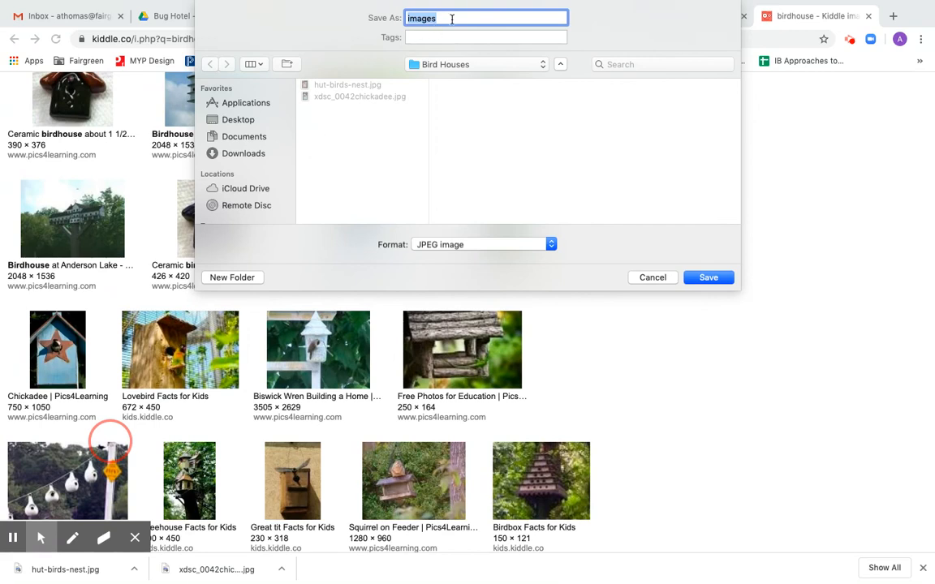
key(BackSpace)
text(star bird)
click(723, 278)
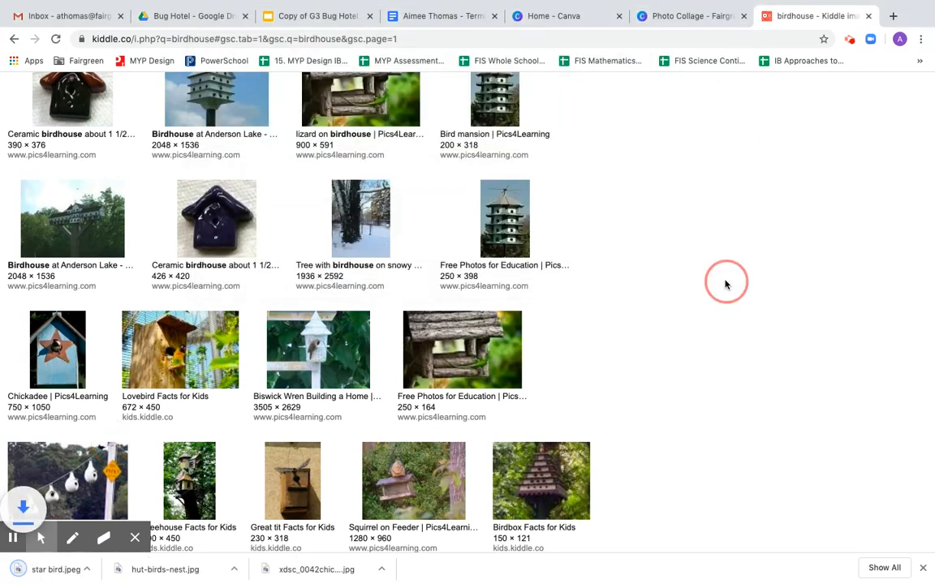
click(708, 152)
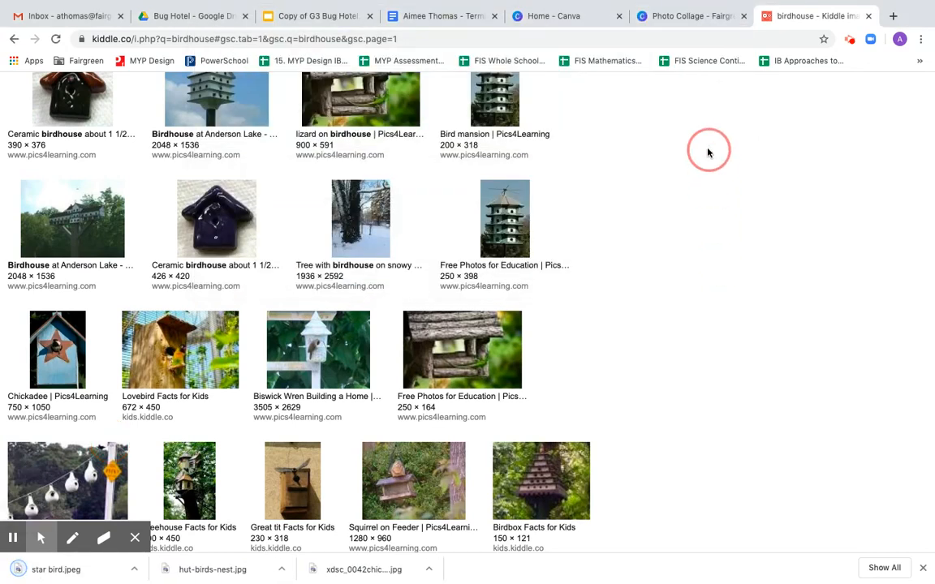
Switch back to the Canva design, upload star bird.jpeg and replace the picture of the woman on the lounge chair with it.
click(688, 19)
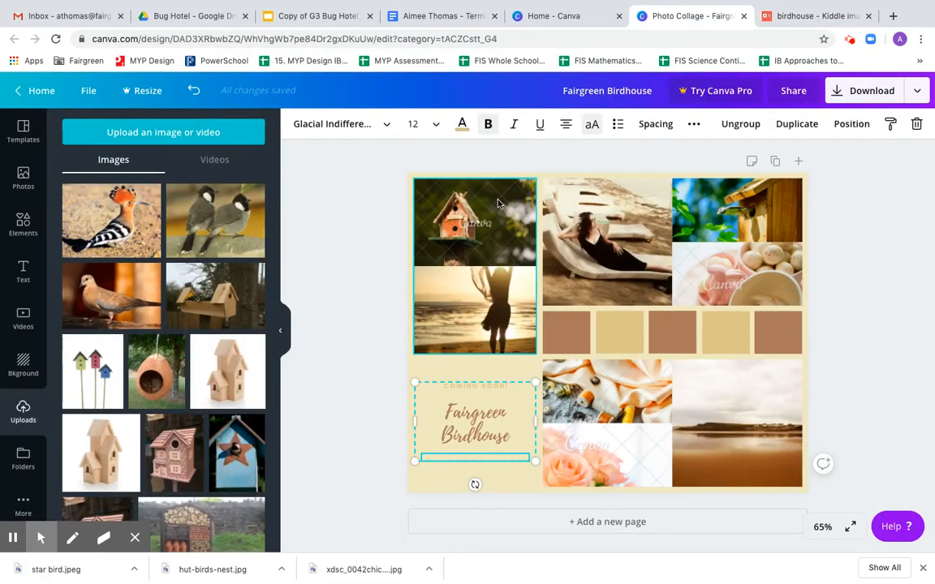
click(132, 137)
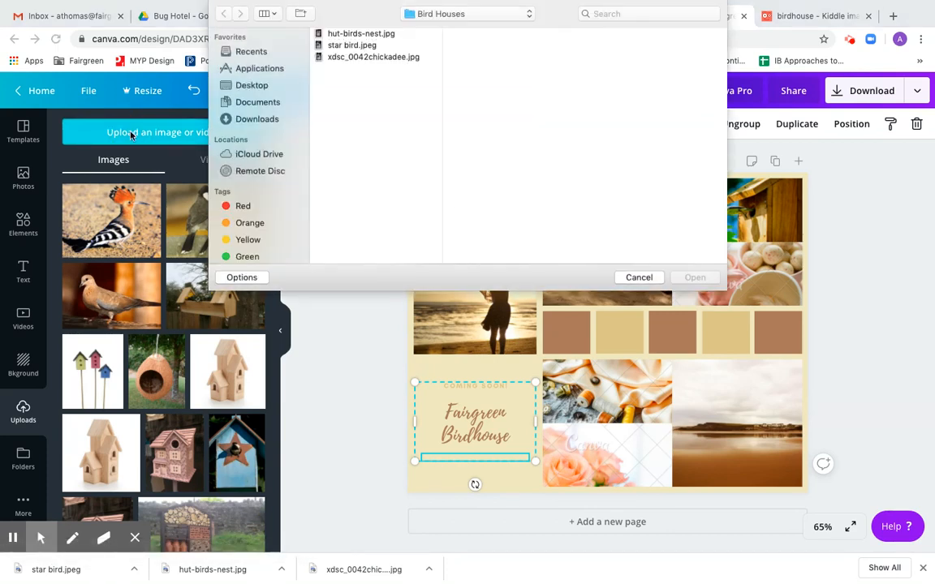
click(340, 47)
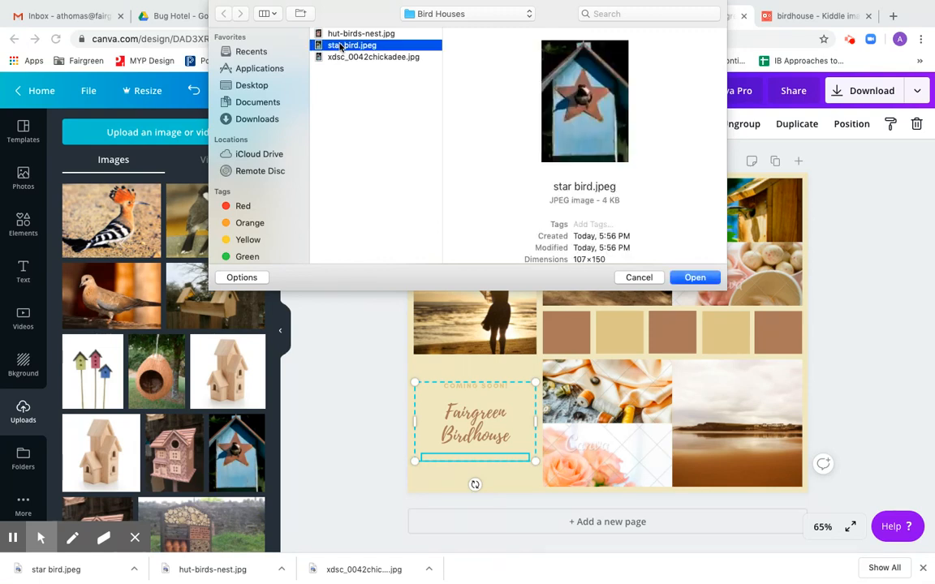
click(695, 281)
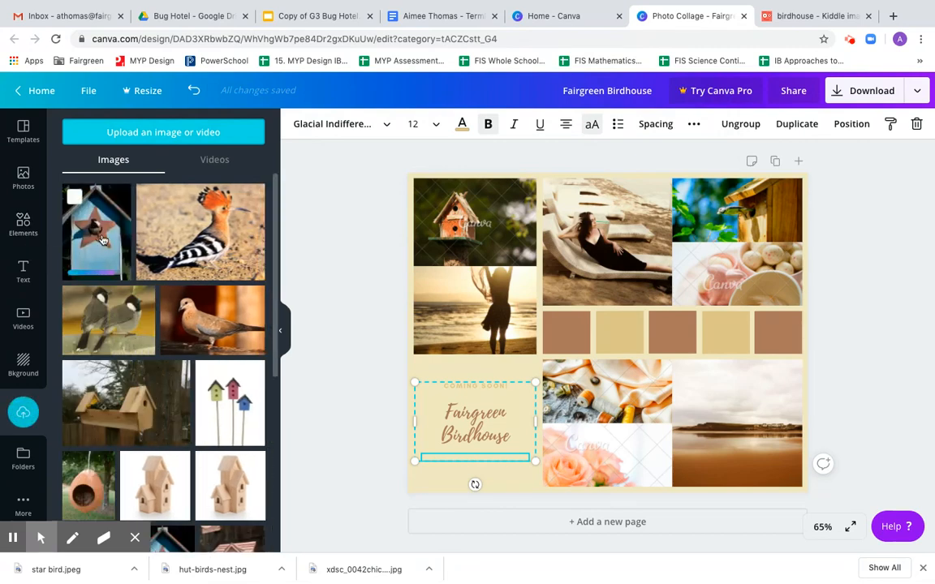
drag(91, 228, 635, 246)
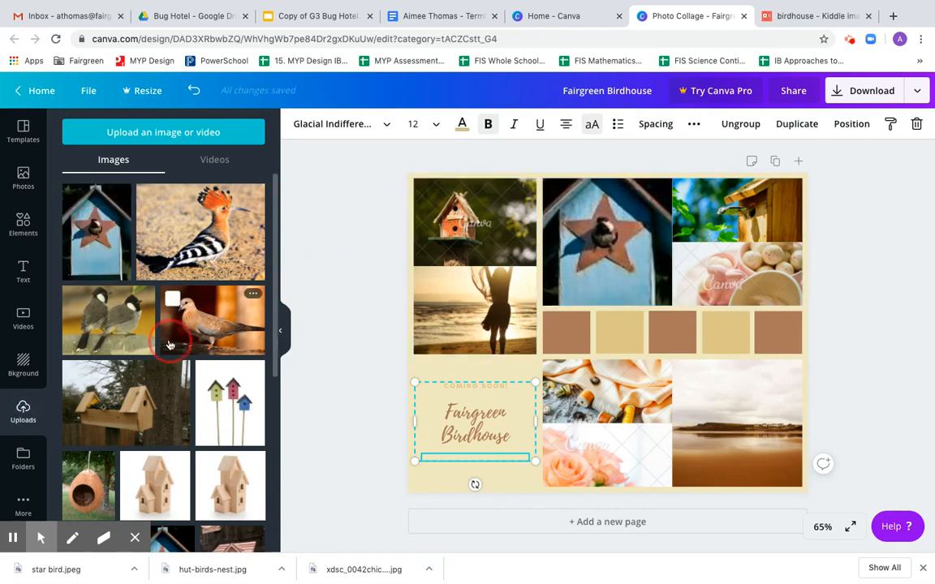
drag(178, 314, 179, 315)
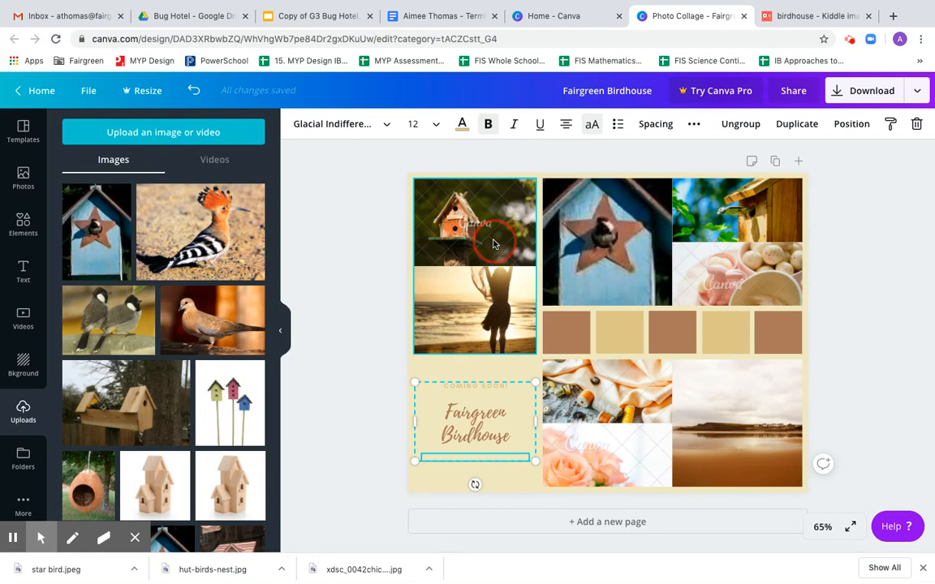
Examine the colour choices available for the first brown square in the row of colour swatches.
click(566, 332)
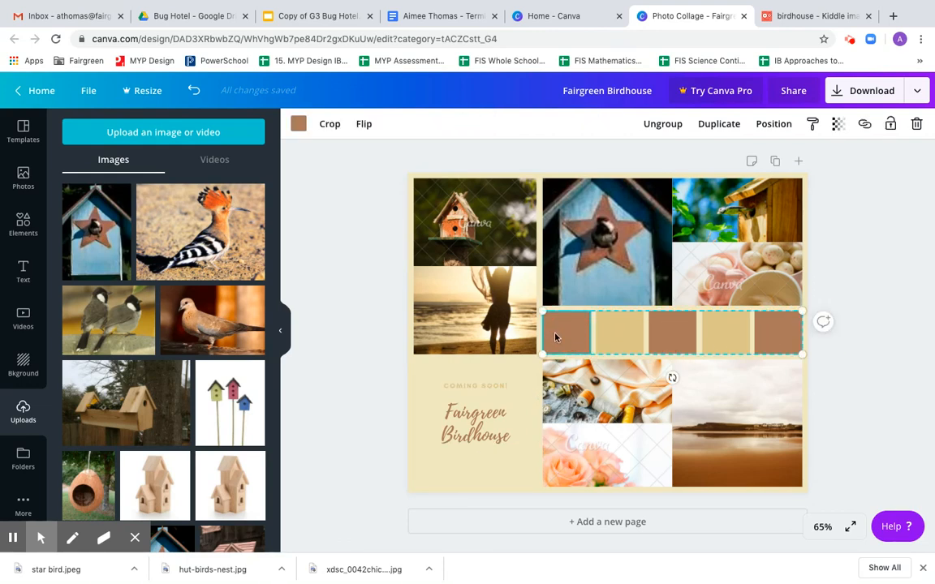
click(298, 125)
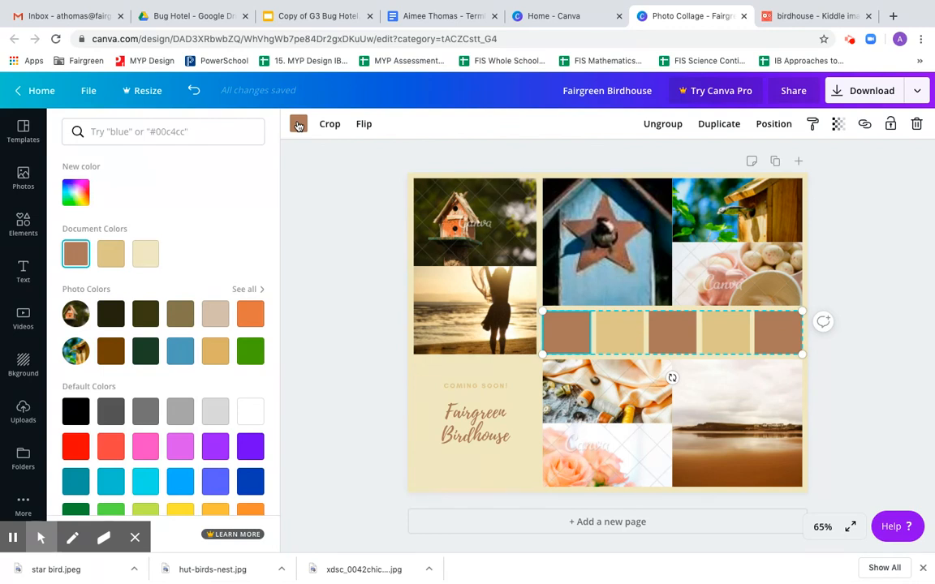
scroll(159, 439, down, 1)
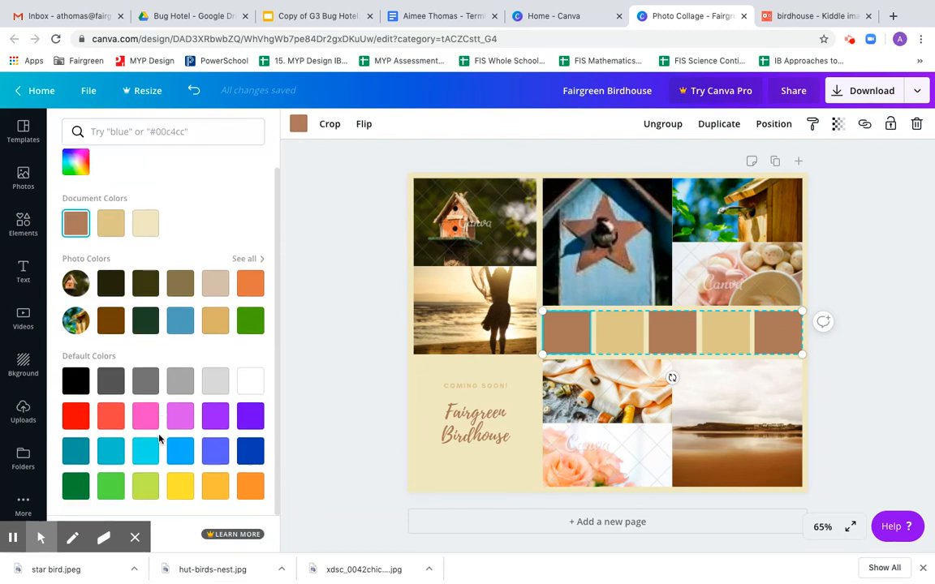
scroll(159, 439, up, 1)
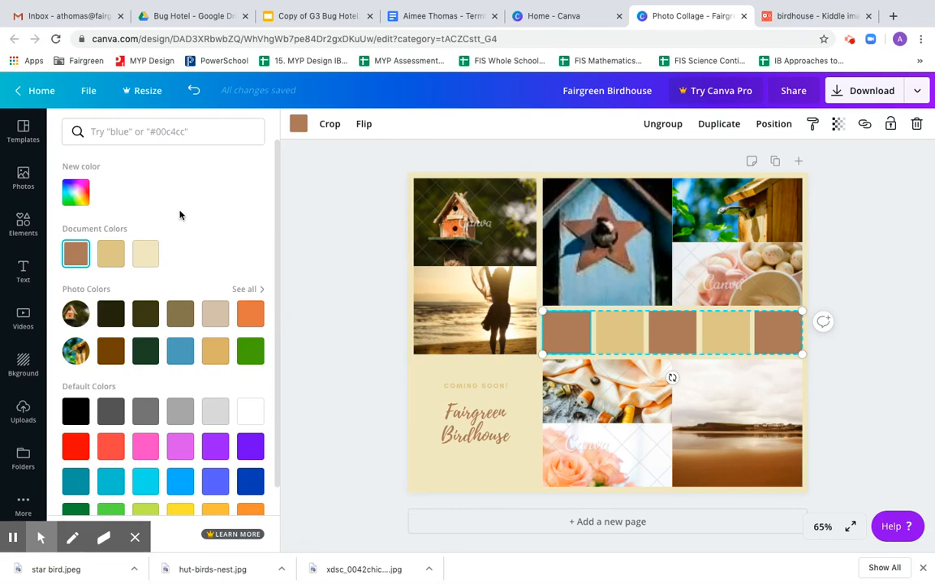
Search the photos for "wood" and fill the first brown square with the photo of stacked round log ends.
click(22, 179)
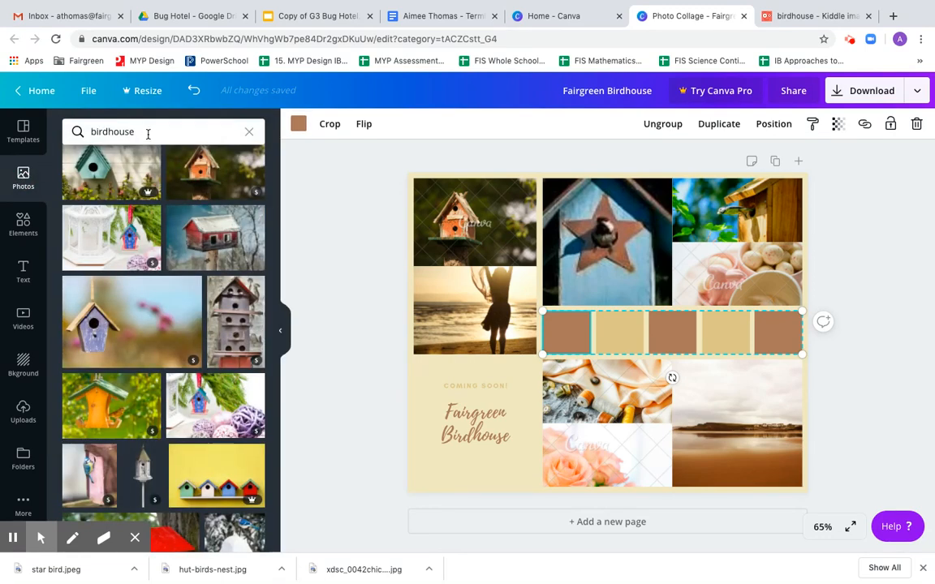
click(148, 134)
key(BackSpace)
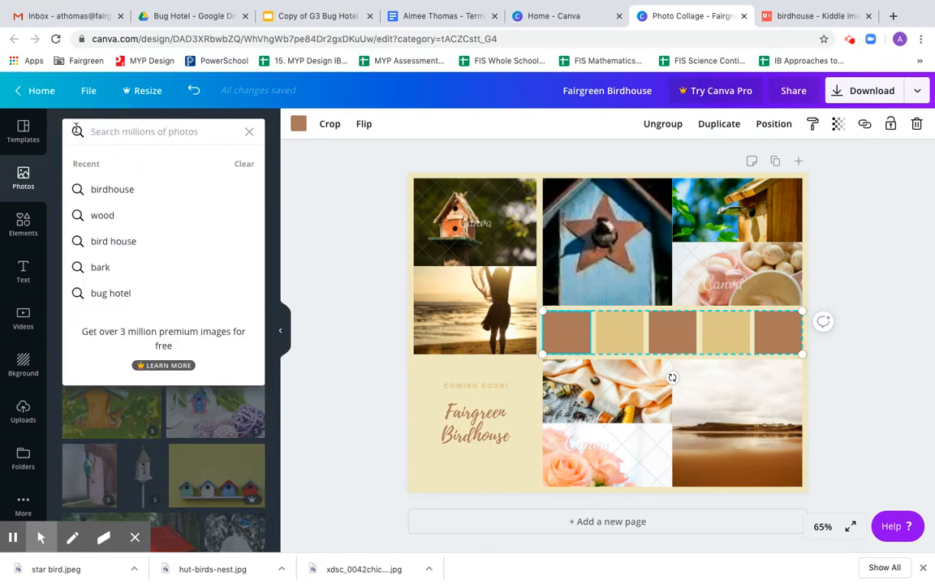
text(wood)
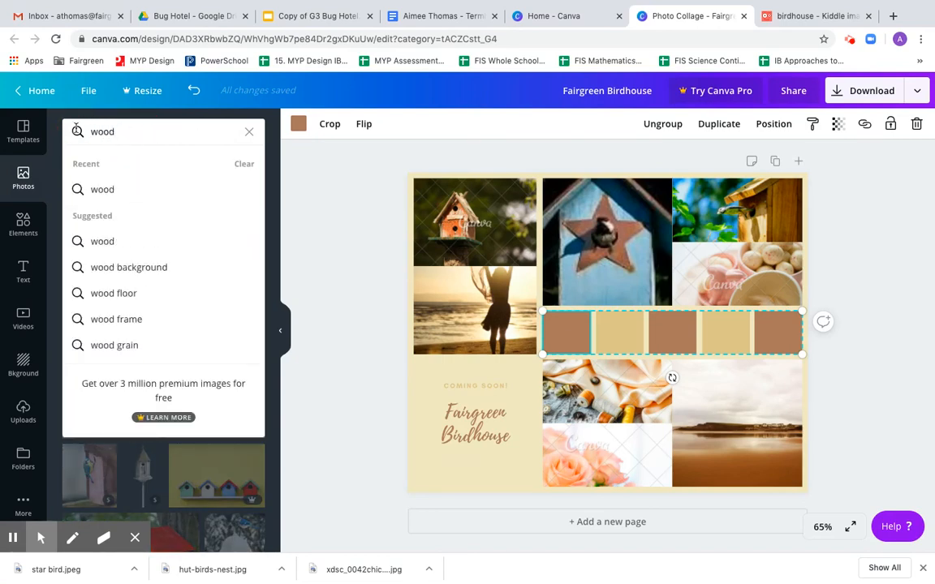
key(Return)
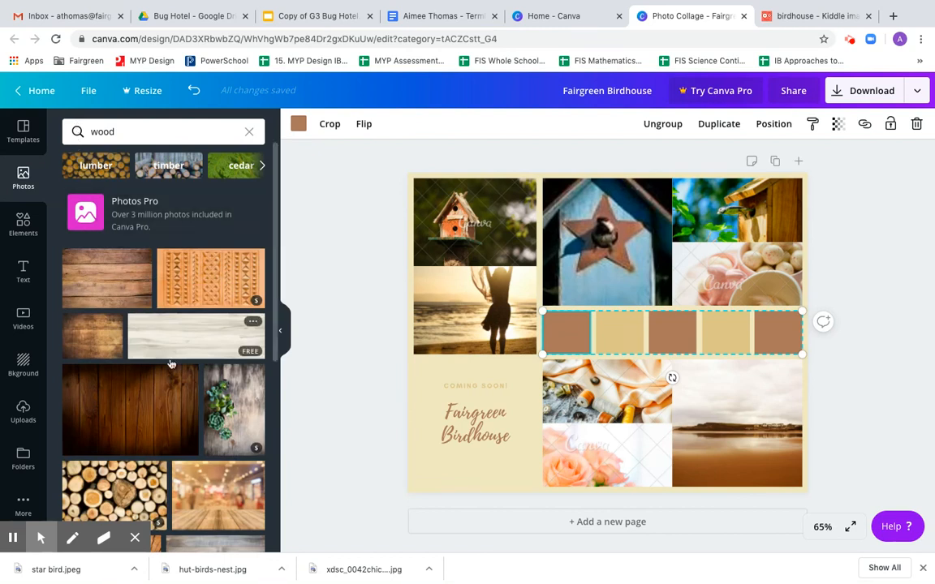
scroll(162, 365, down, 3)
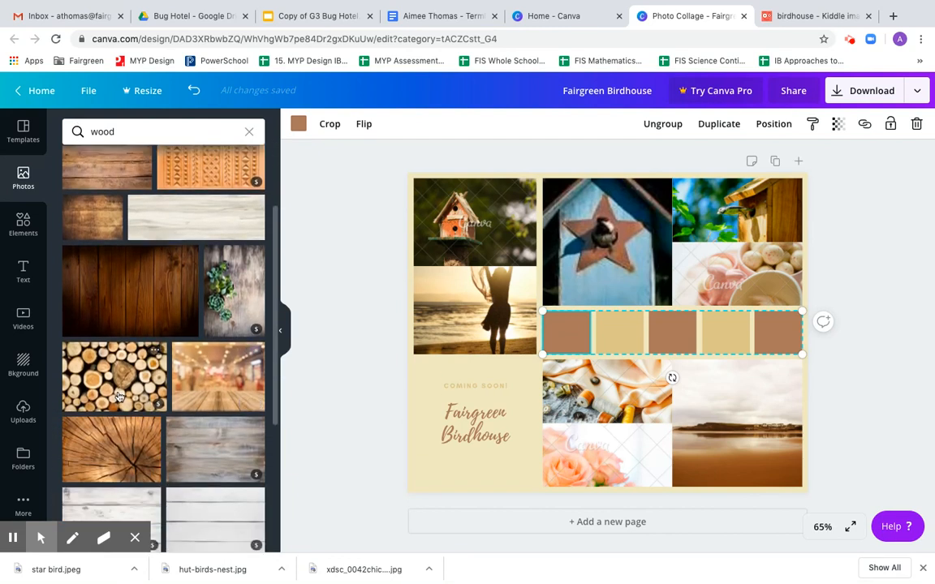
drag(96, 375, 567, 339)
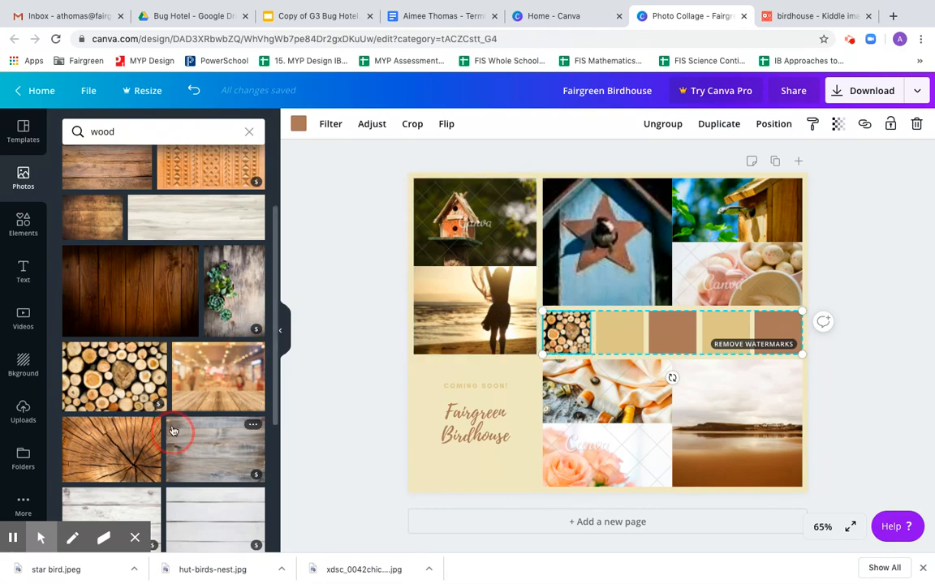
Fill the second square in the row of swatches with the photo of piled split firewood from the wood search results.
scroll(174, 423, down, 4)
scroll(174, 423, down, 3)
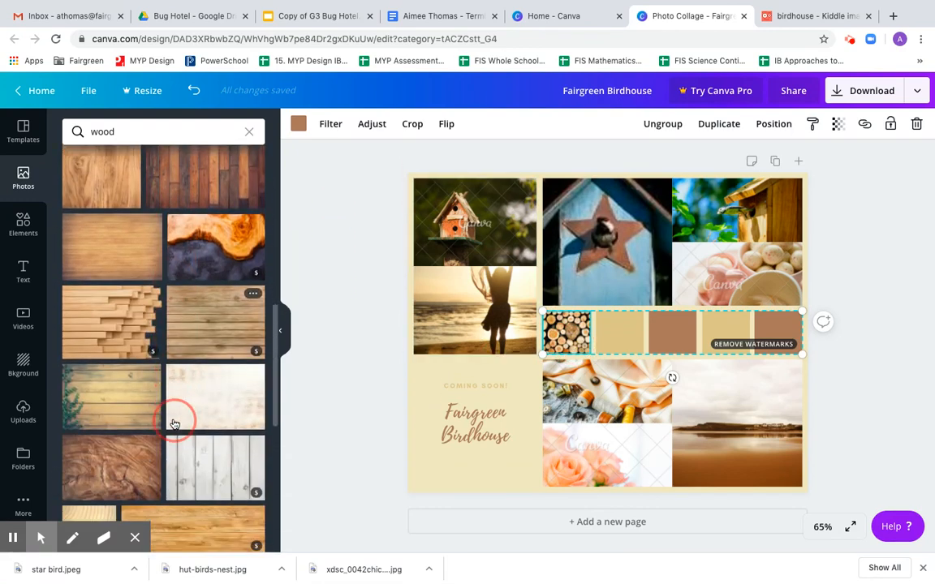
scroll(174, 423, down, 5)
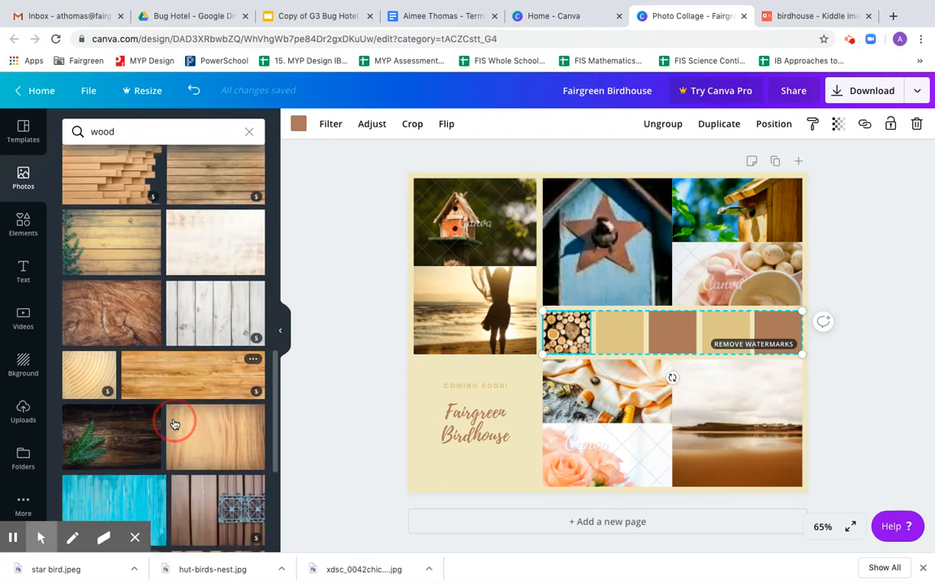
scroll(174, 423, down, 4)
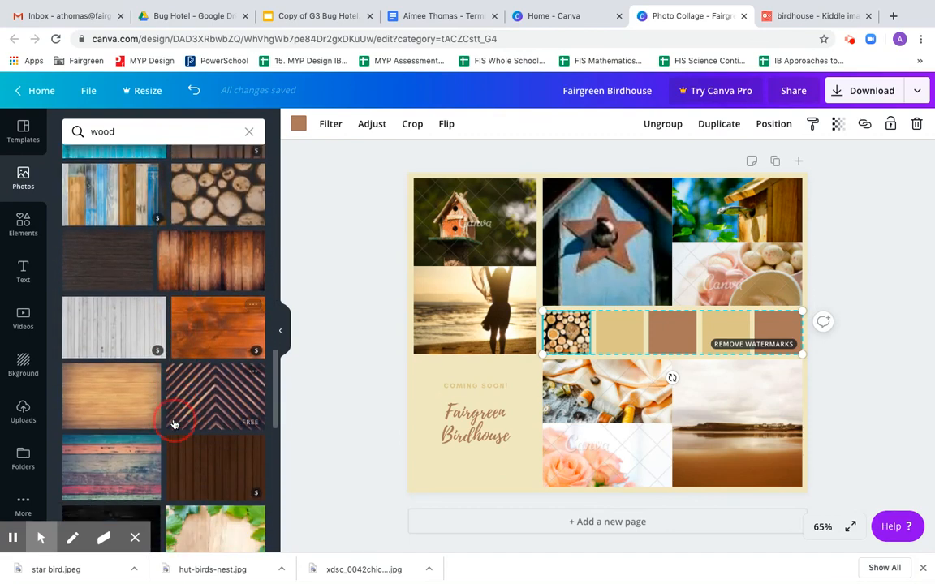
scroll(174, 423, down, 10)
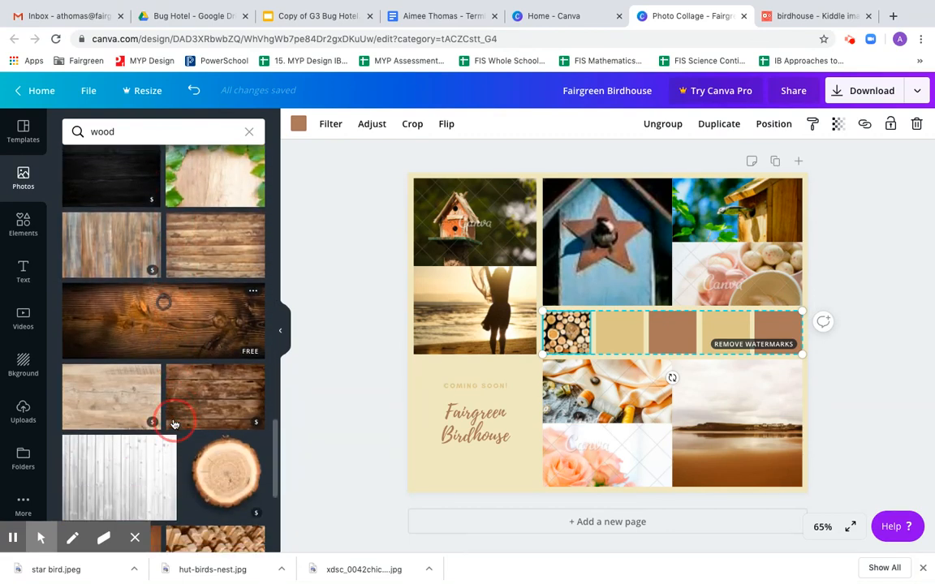
scroll(173, 423, down, 10)
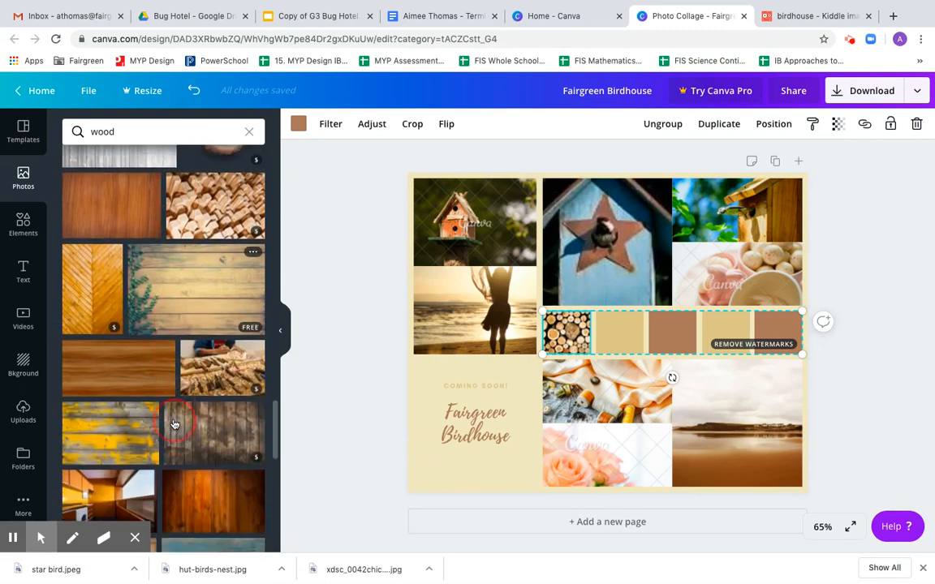
scroll(174, 416, down, 2)
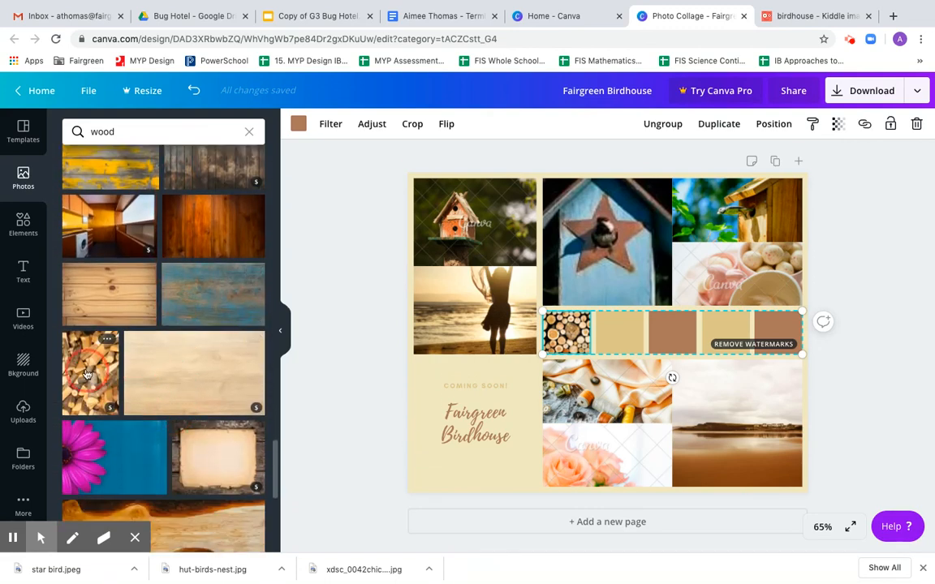
drag(88, 373, 625, 341)
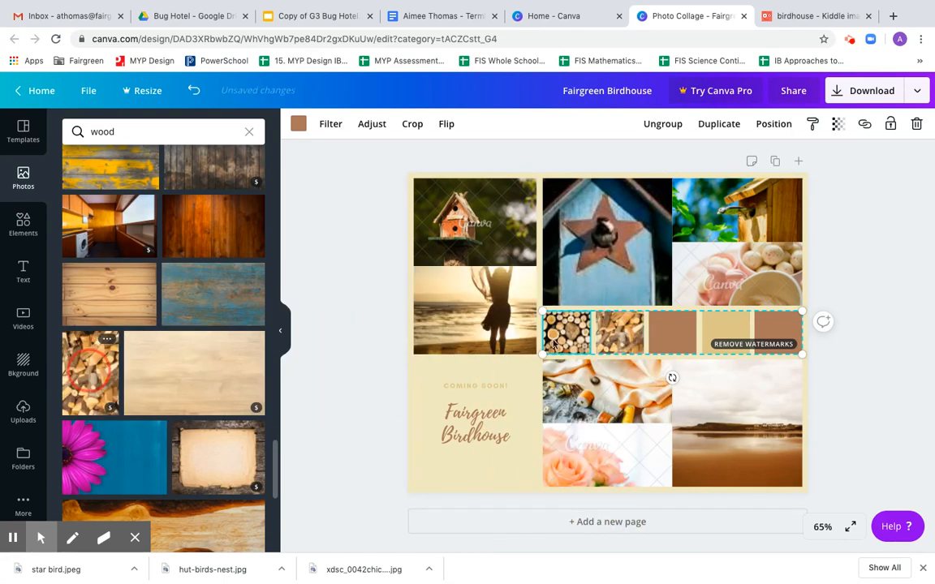
Fill the fourth square in the swatch row with the cut-out photo of a low stack of firewood logs.
scroll(194, 475, down, 5)
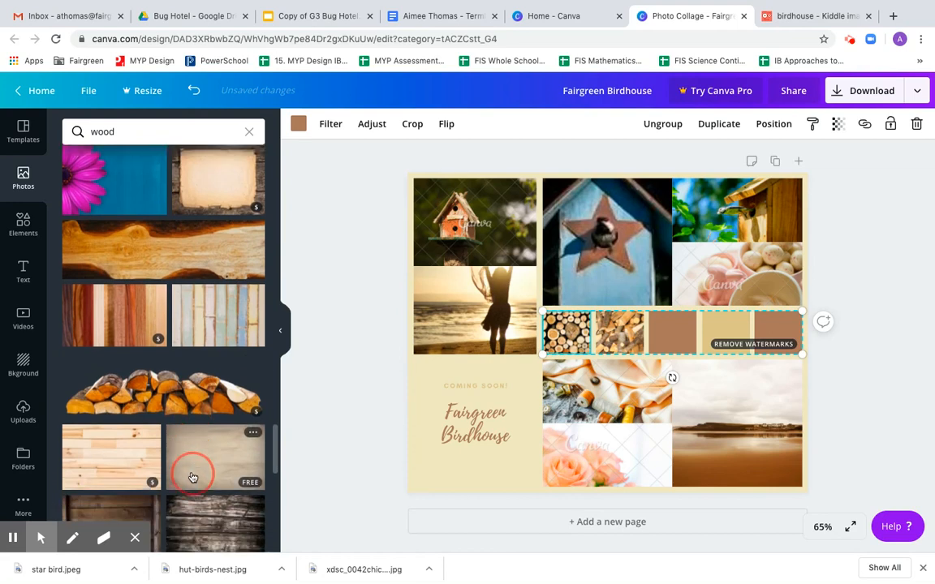
scroll(193, 477, down, 3)
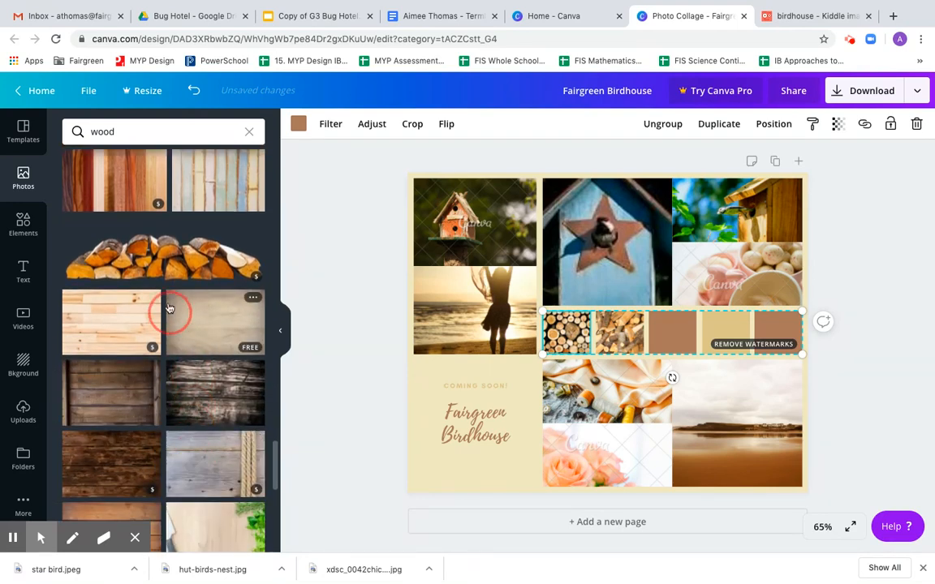
drag(160, 247, 729, 331)
Find the photo of wood chips in the wood results and fill the third, brown square of the swatch row with it.
scroll(138, 473, down, 3)
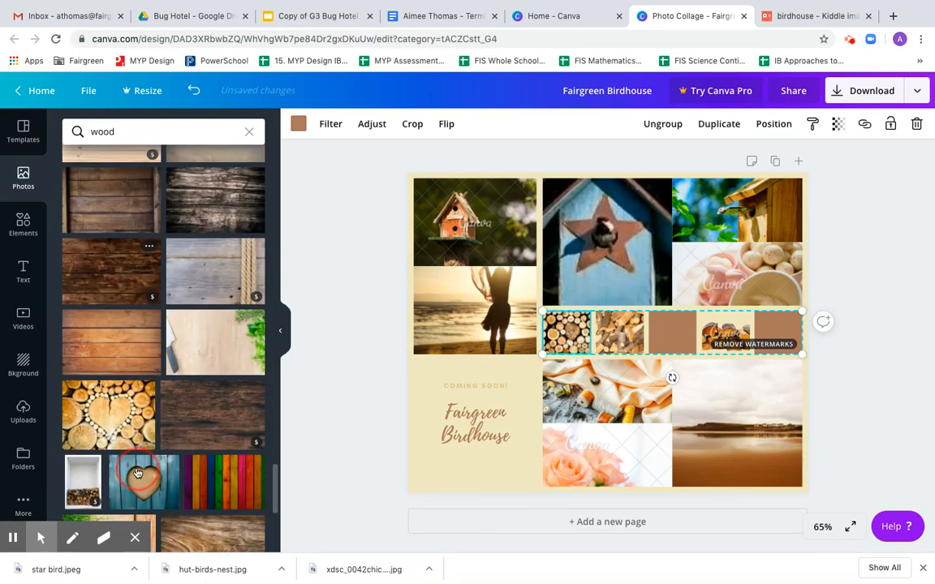
scroll(138, 473, down, 6)
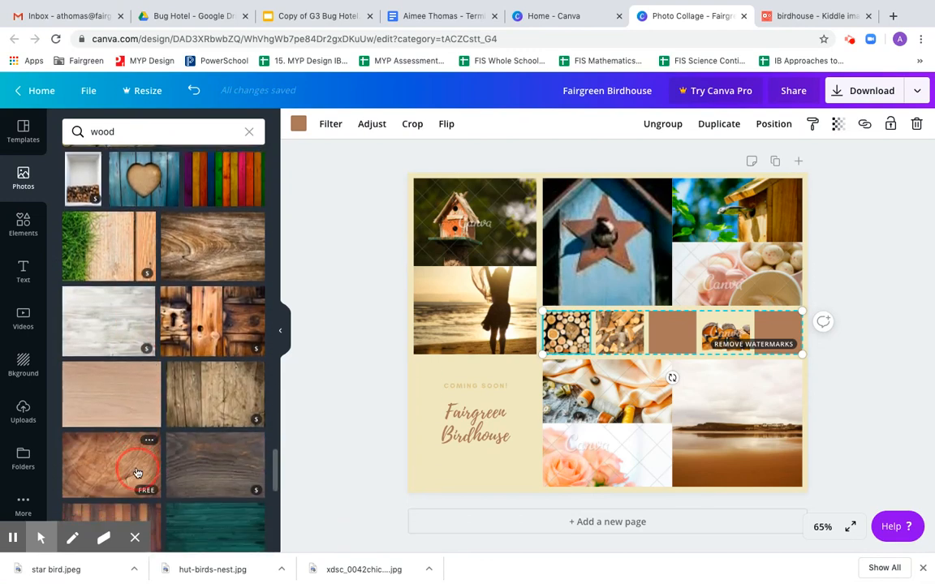
scroll(138, 473, down, 6)
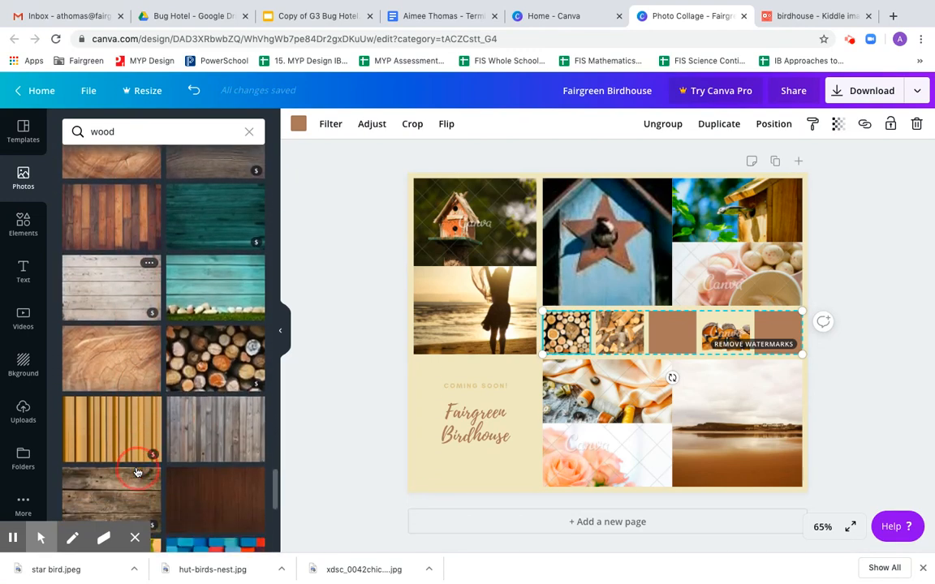
scroll(138, 472, down, 6)
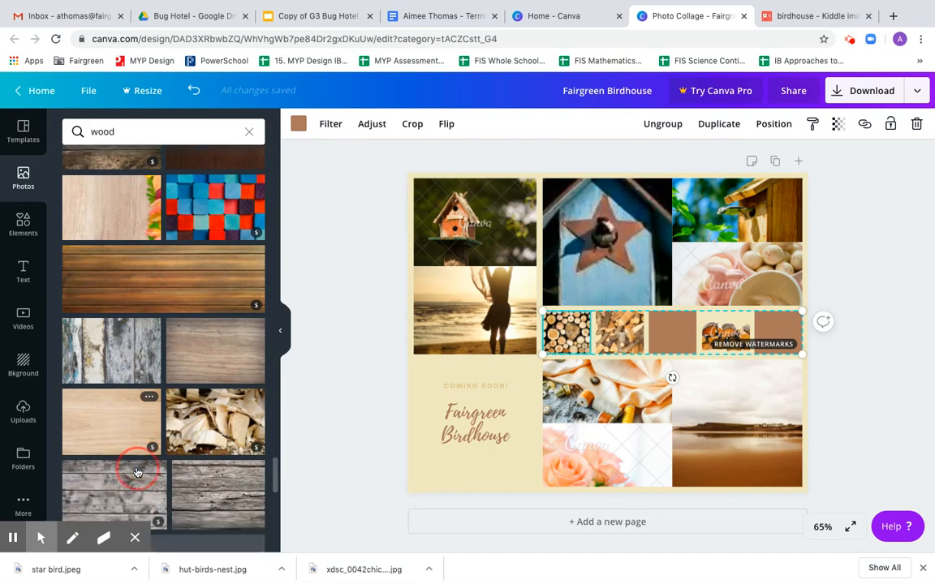
scroll(138, 470, down, 3)
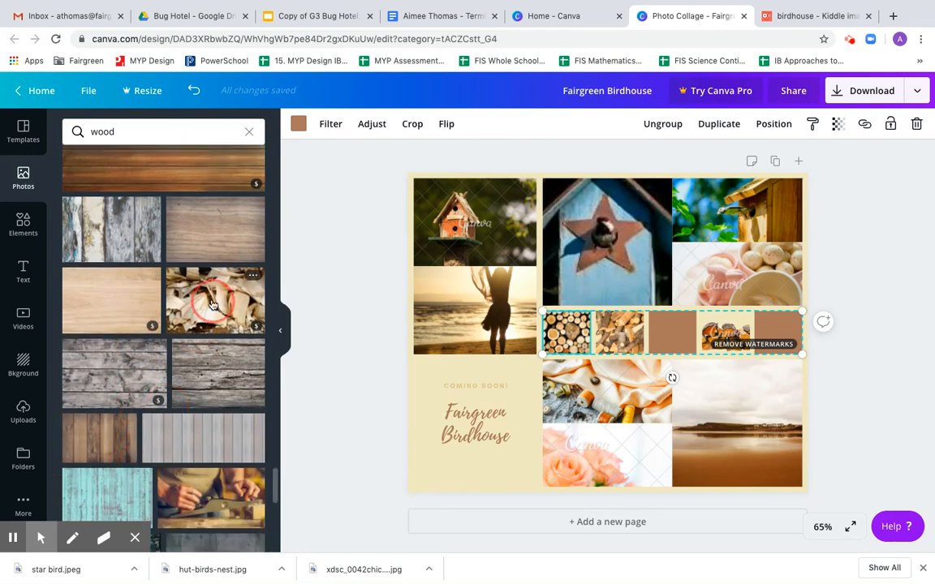
drag(212, 304, 660, 338)
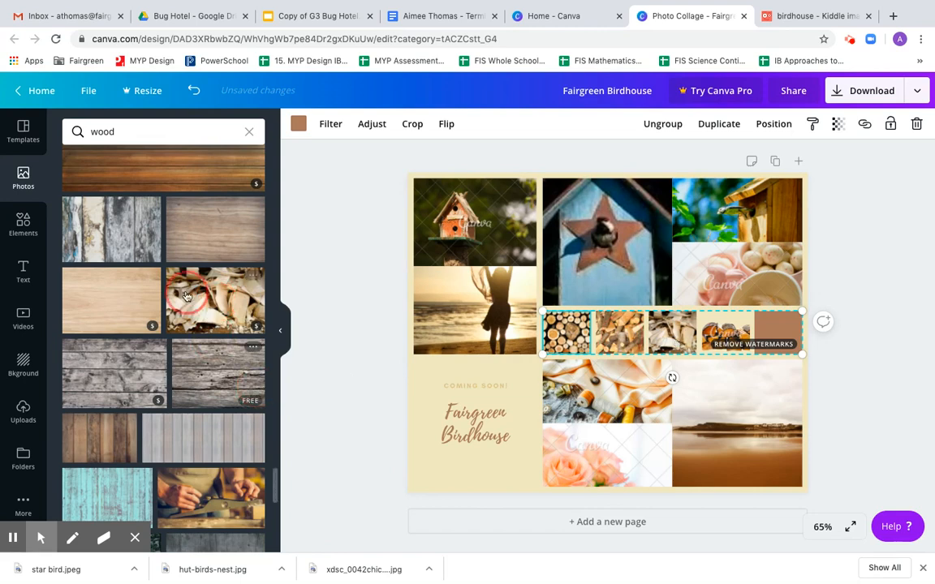
Fill the last brown square in the swatch row with the photo of multicoloured weathered wooden planks.
scroll(186, 295, down, 8)
scroll(185, 294, down, 1)
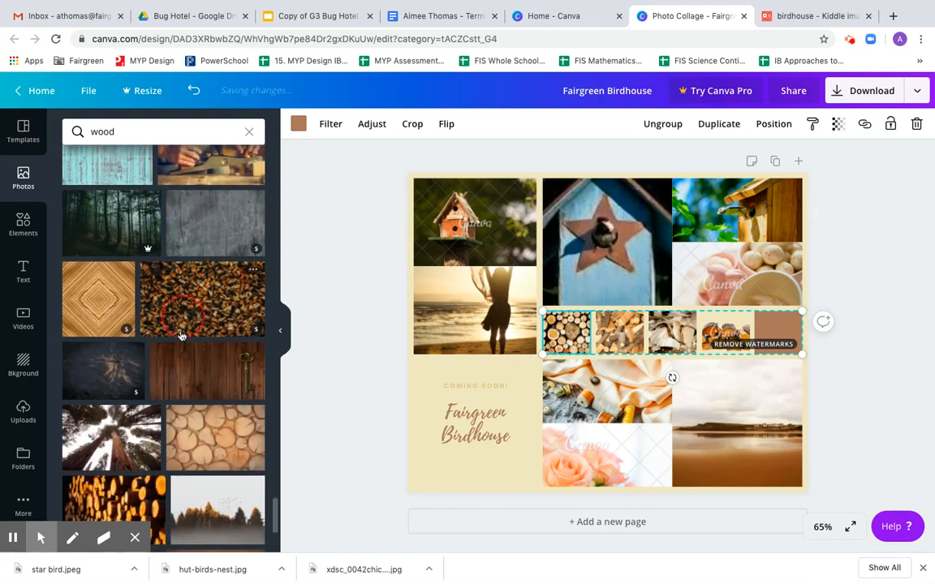
scroll(180, 335, down, 10)
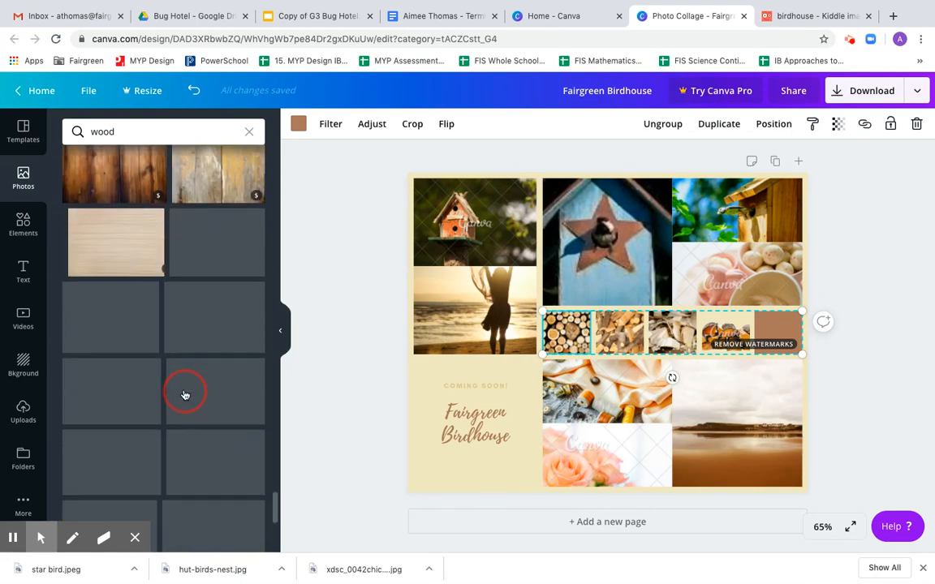
scroll(184, 396, down, 2)
scroll(184, 395, down, 8)
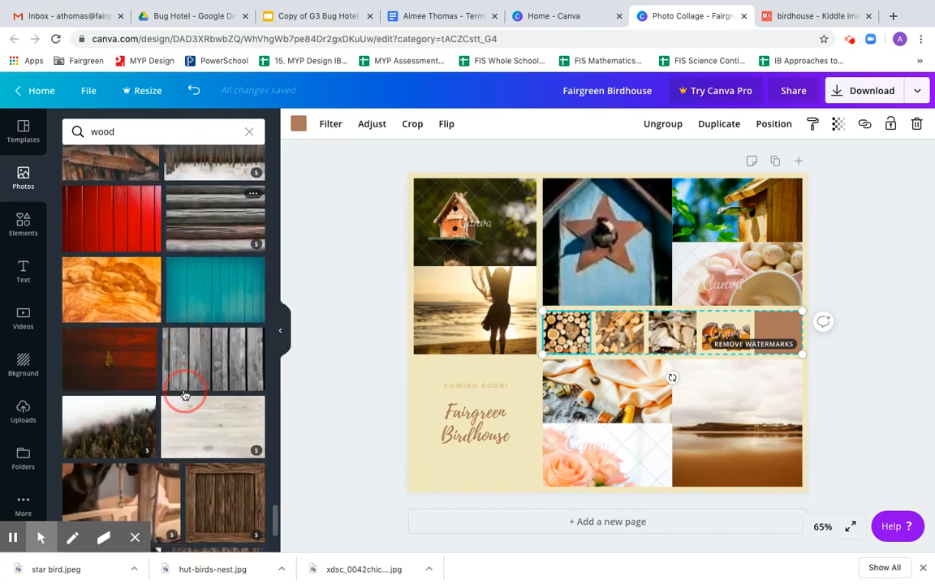
scroll(184, 395, down, 5)
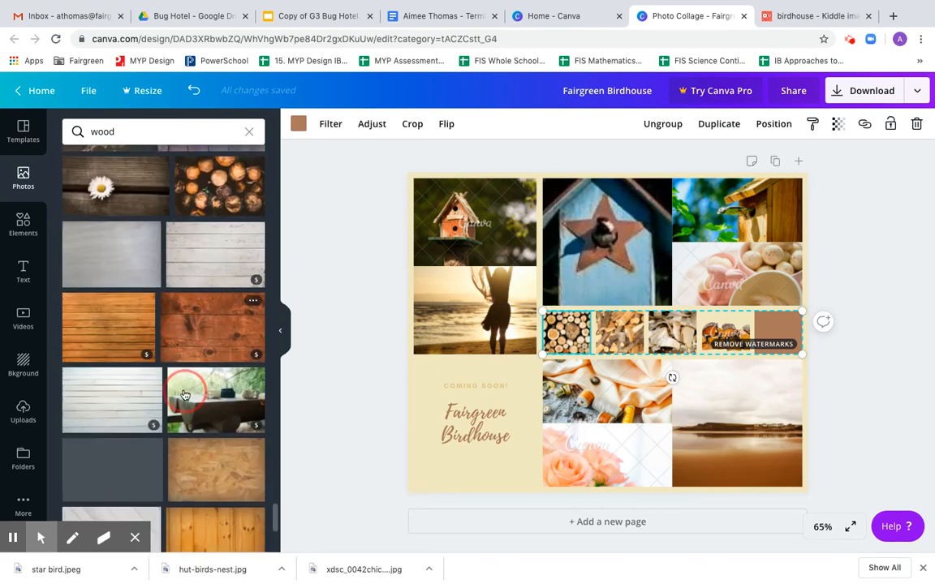
scroll(184, 395, down, 2)
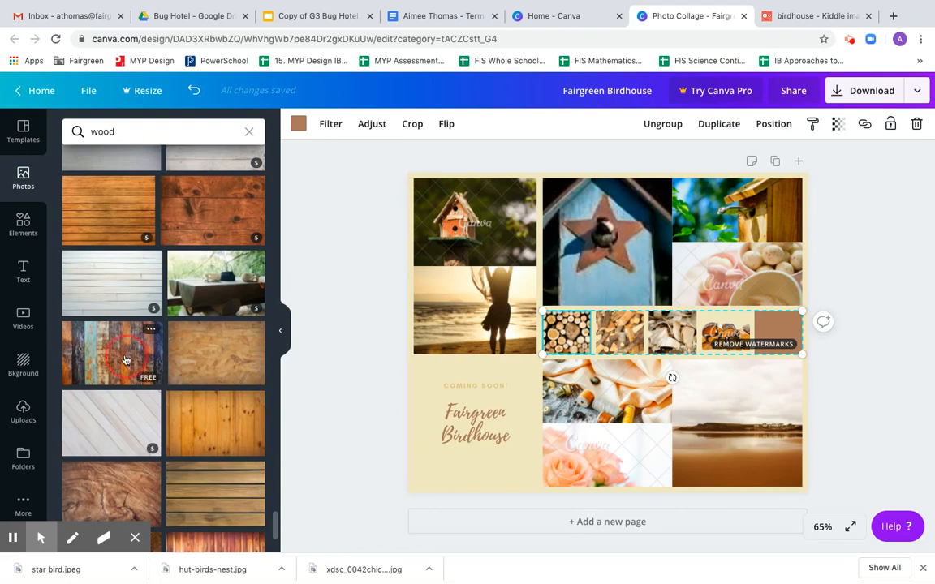
drag(179, 350, 777, 337)
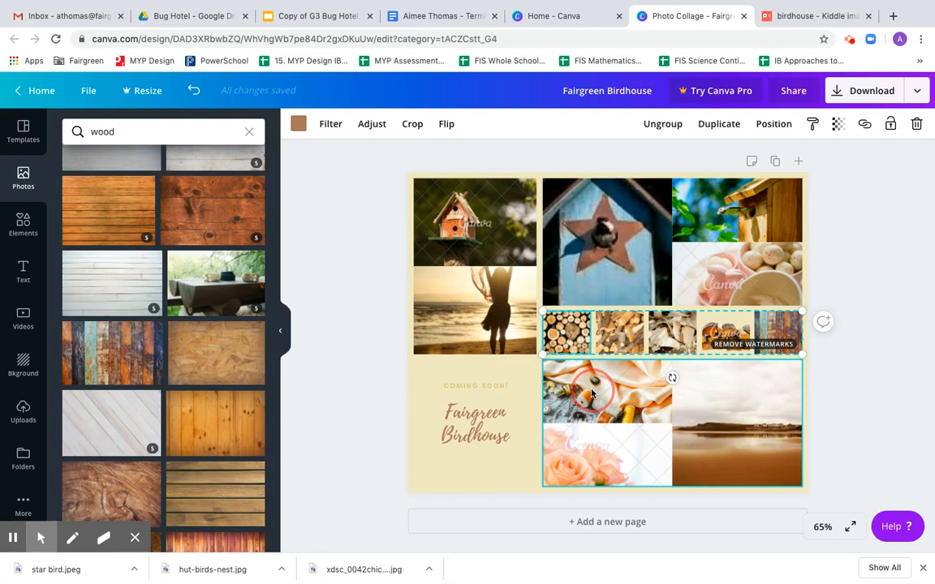
Replace the wood search with a photo search for "birds".
click(248, 132)
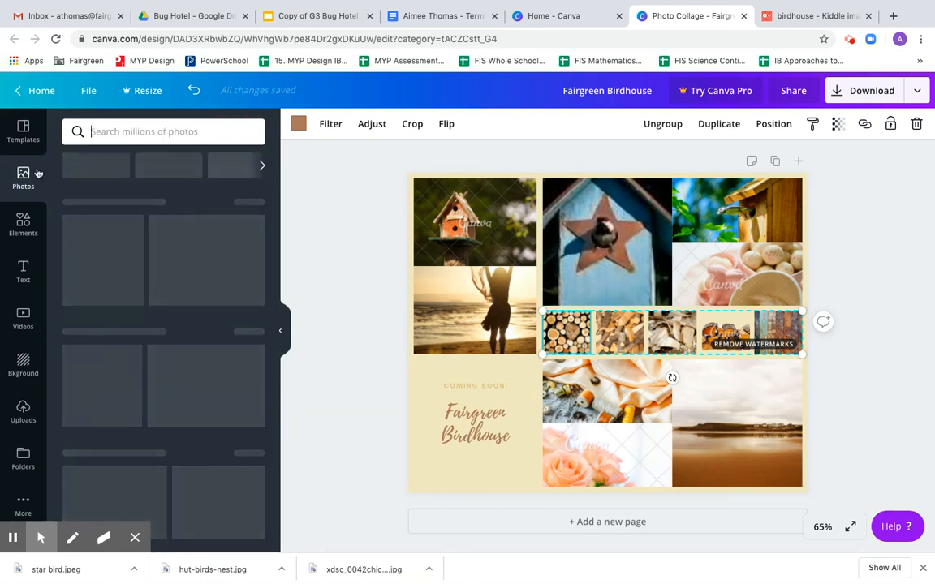
click(117, 133)
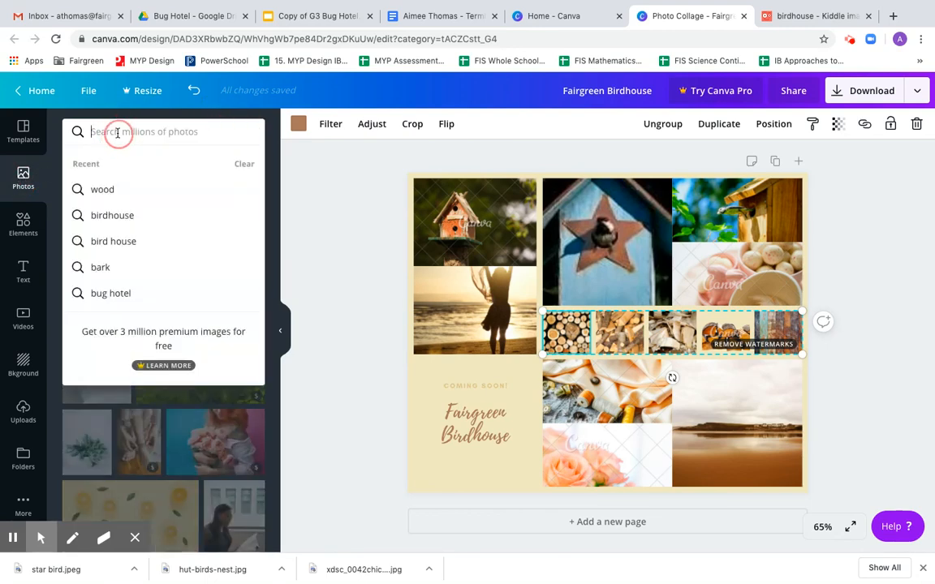
text(birds)
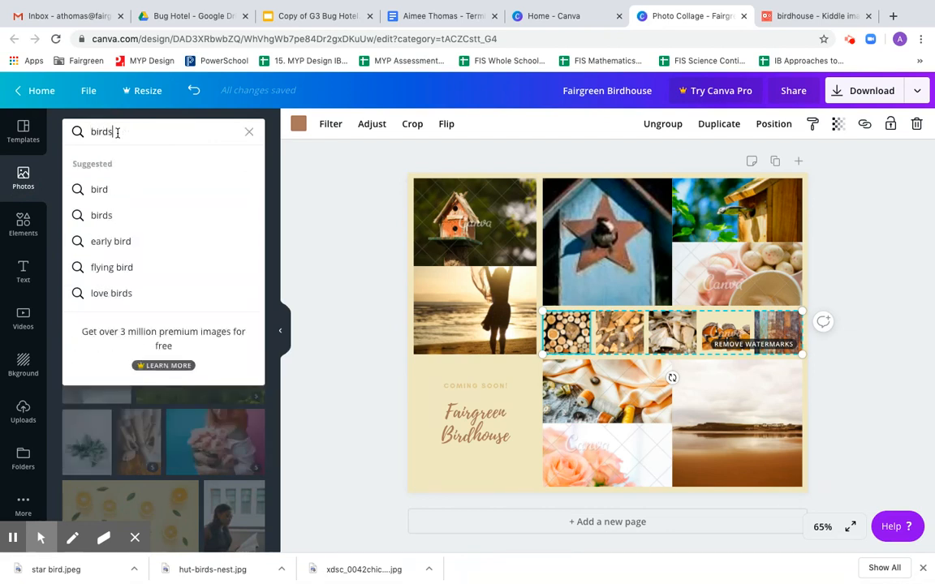
key(Return)
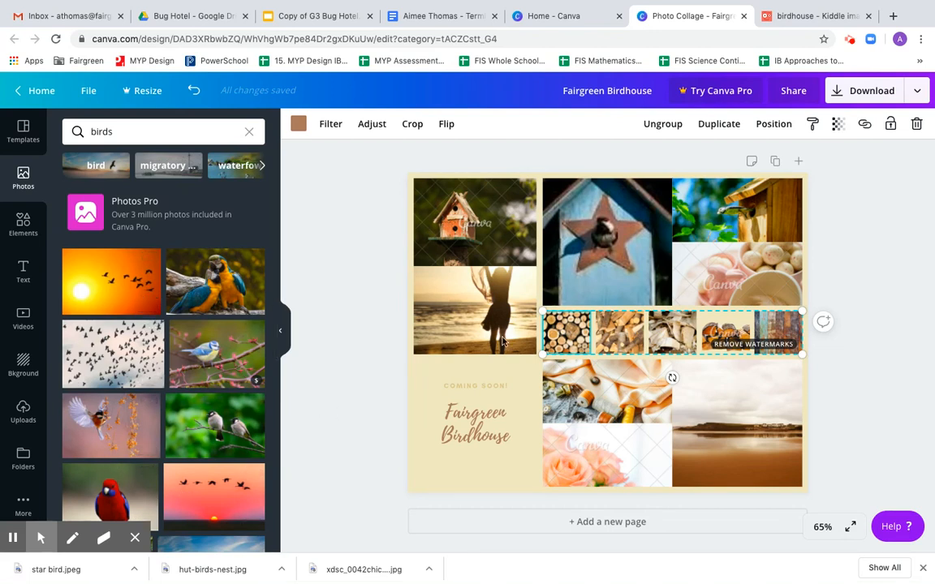
Search Google in a new browser tab for "birds of the uae" and show the image results.
click(894, 16)
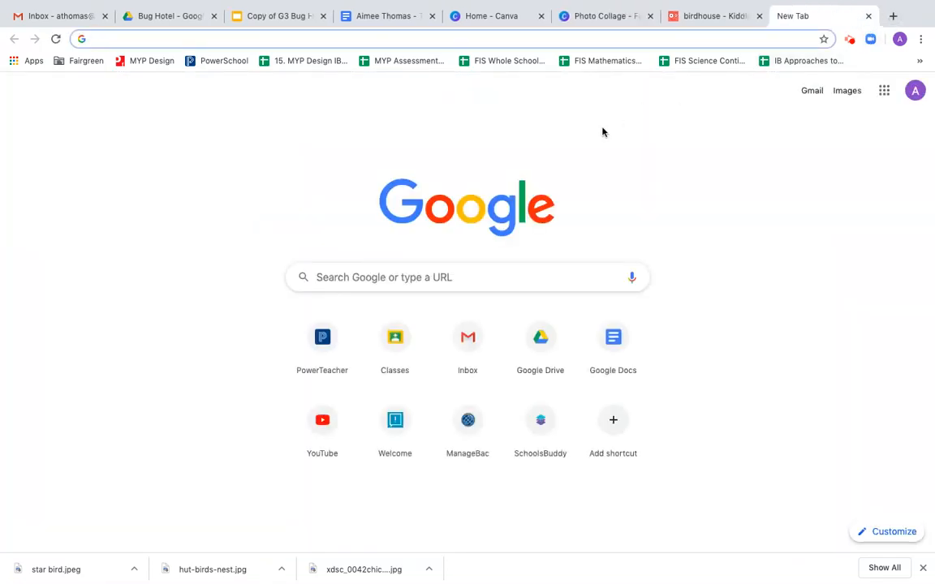
click(377, 277)
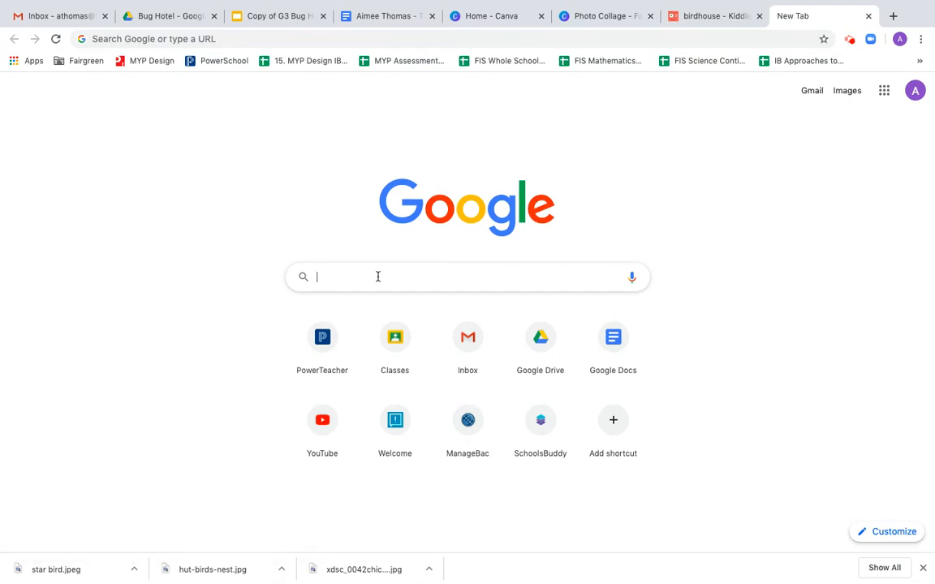
text(birds of the)
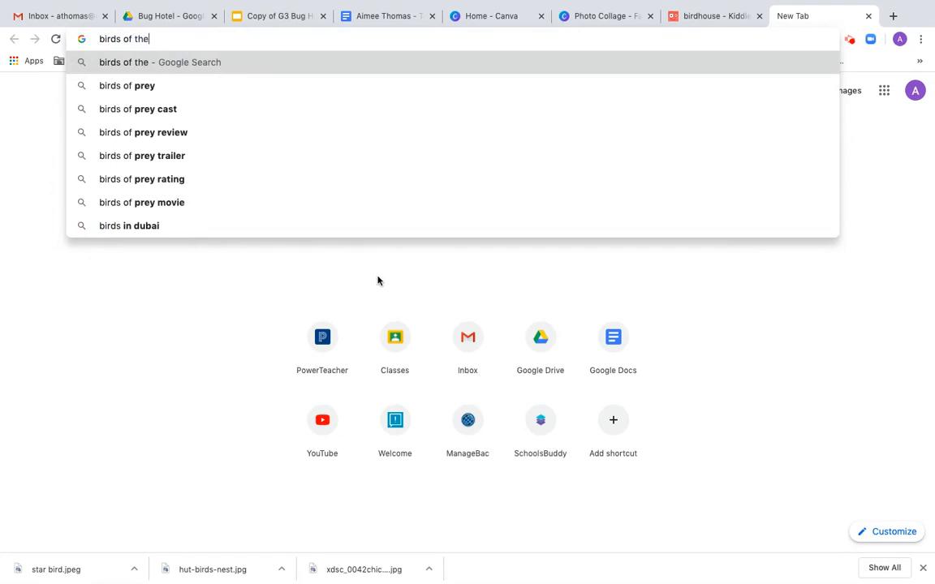
text( uae)
key(Return)
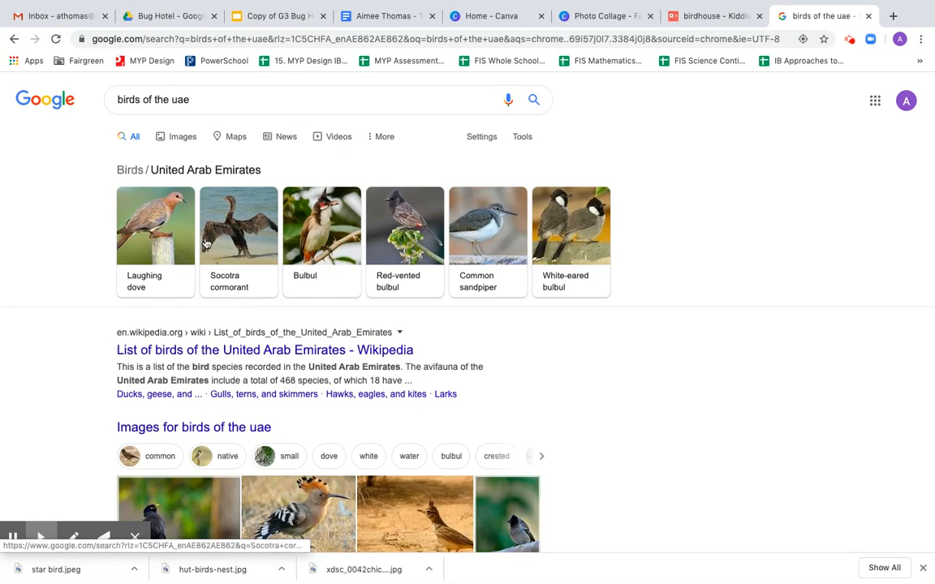
click(180, 138)
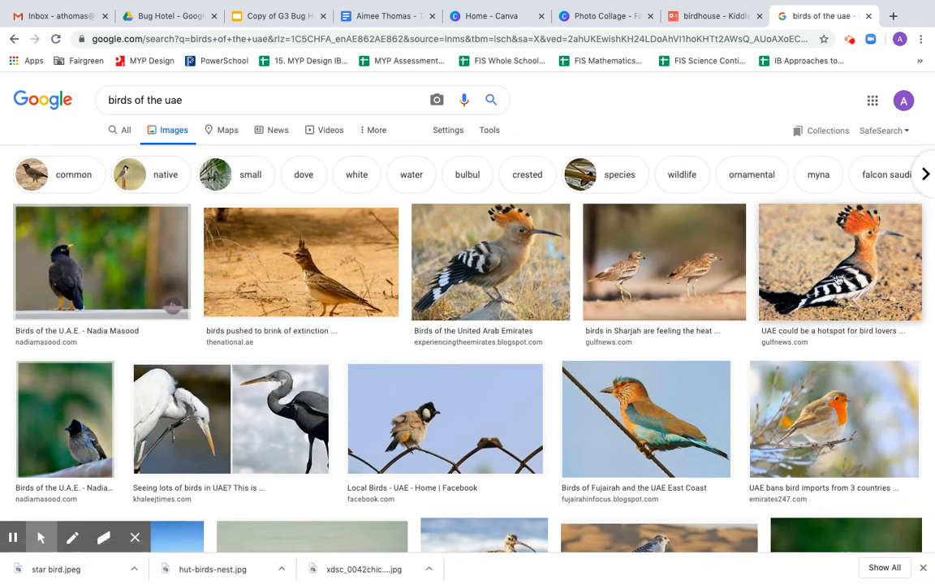
Open the hoopoe picture from "Birds of the United Arab Emirates" in the image results and copy the image.
click(500, 261)
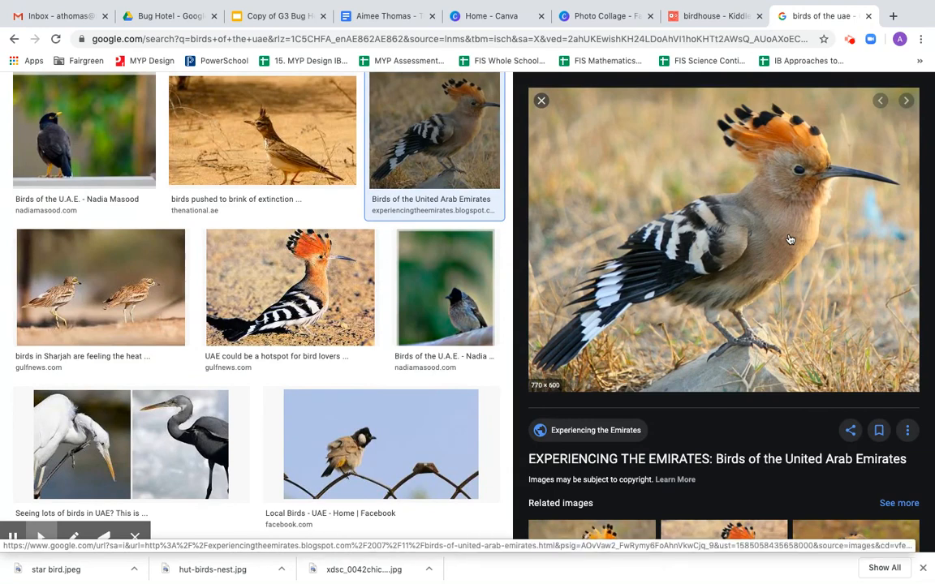
right_click(789, 238)
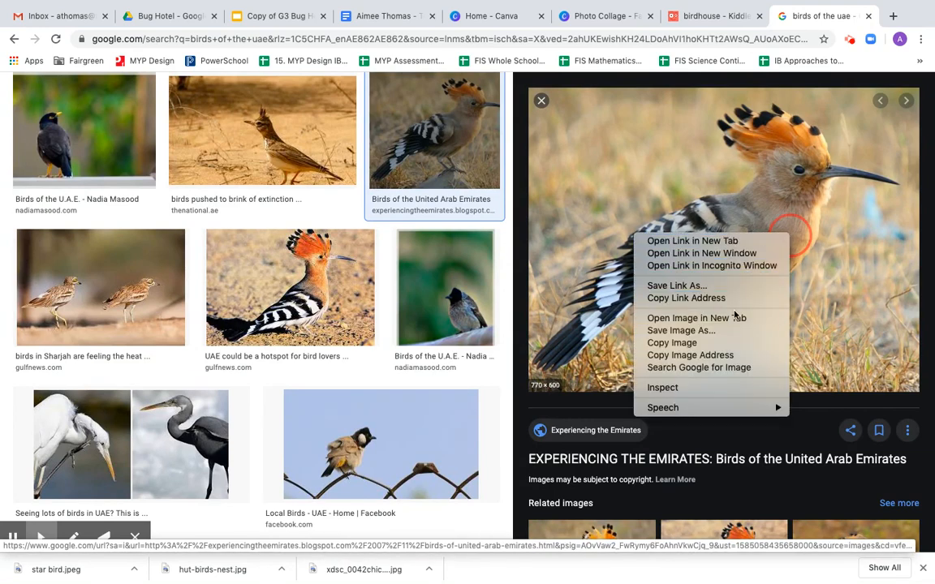
click(678, 342)
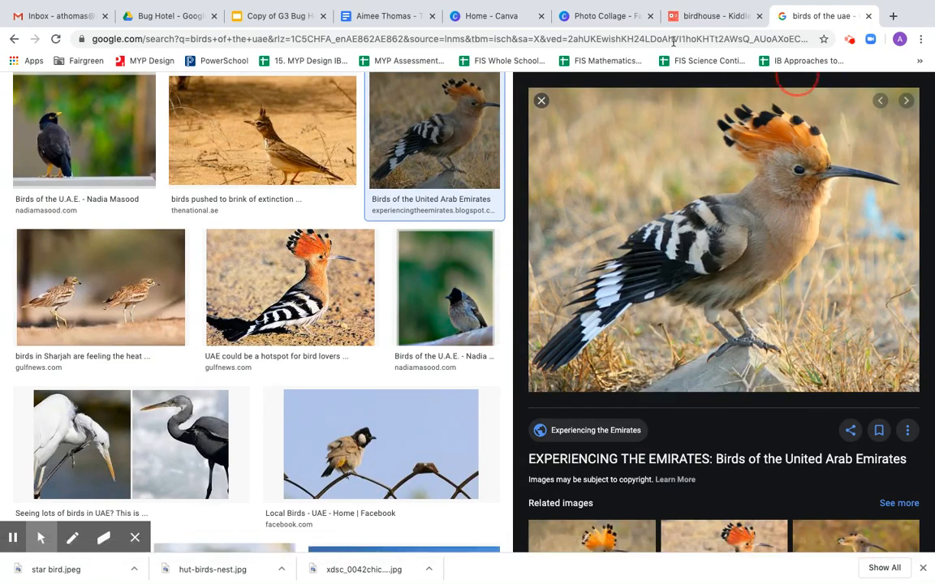
right_click(683, 208)
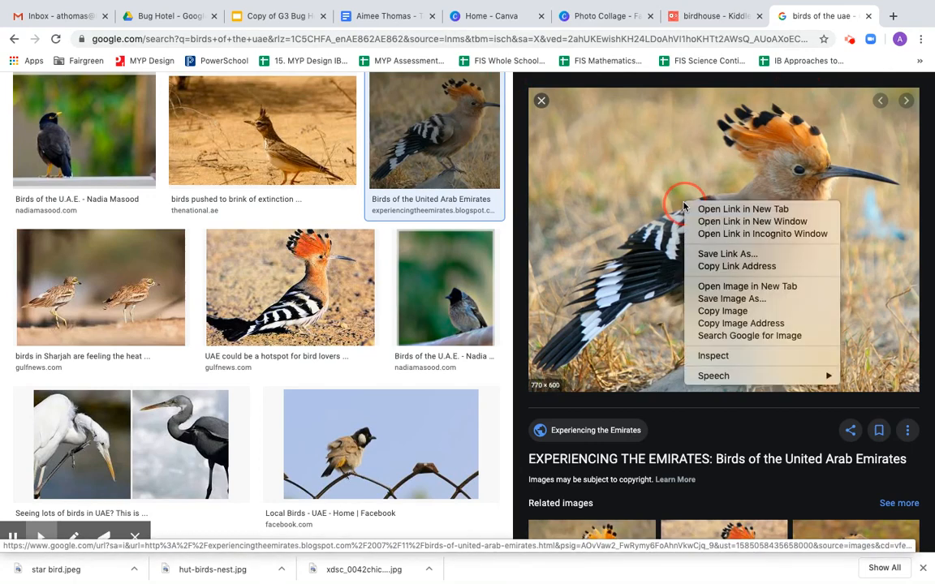
click(733, 315)
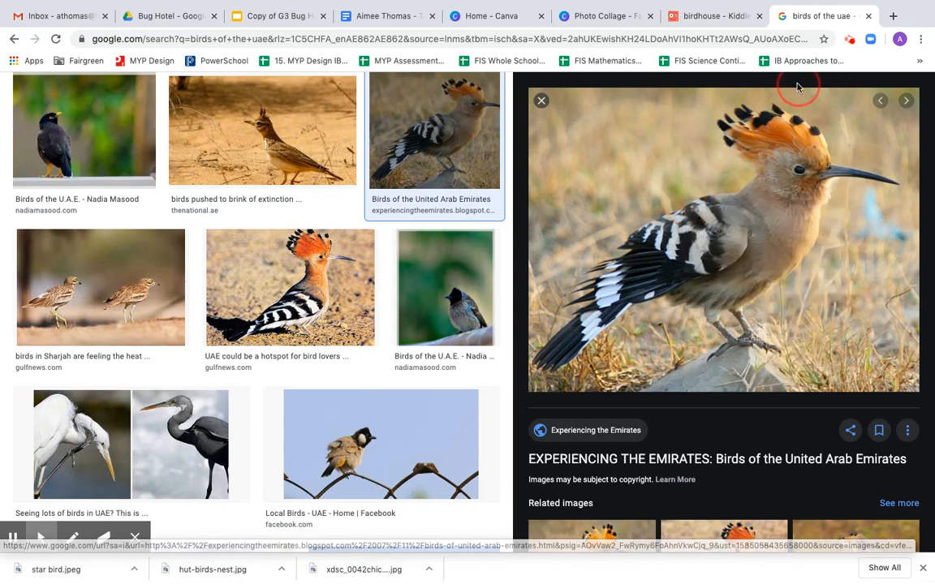
Paste the copied hoopoe picture into the Canva photo collage and place it in the lower-right frame, replacing the beach photo.
click(588, 17)
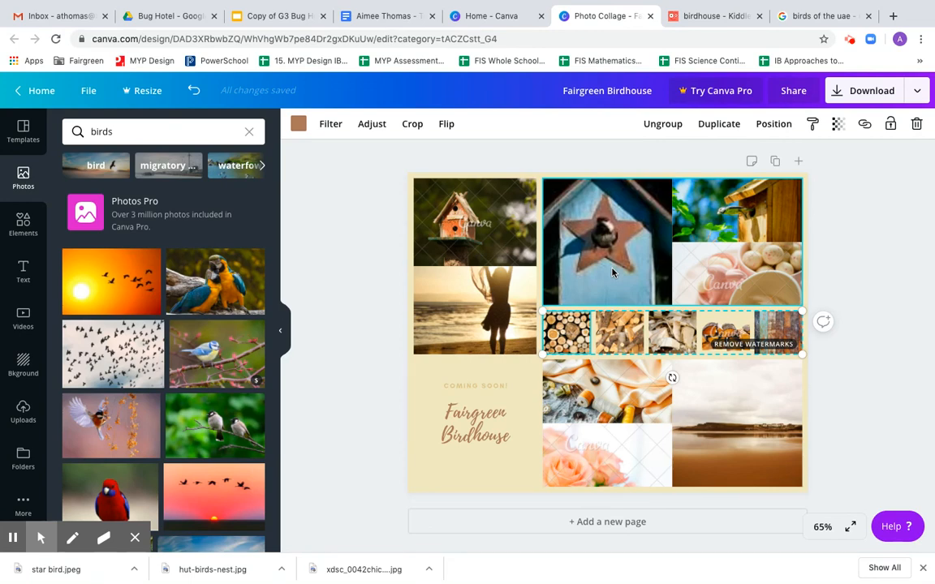
key(ctrl+v)
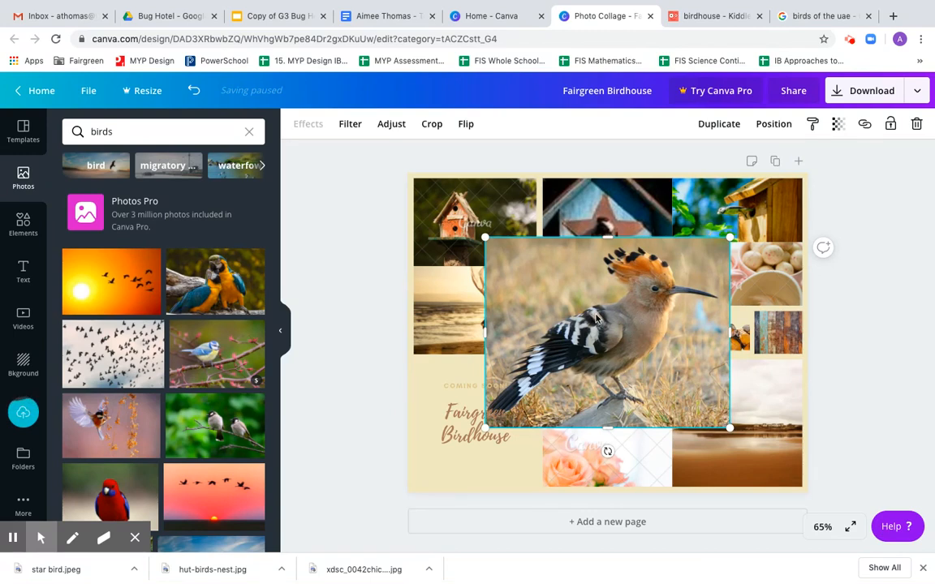
drag(599, 316, 744, 420)
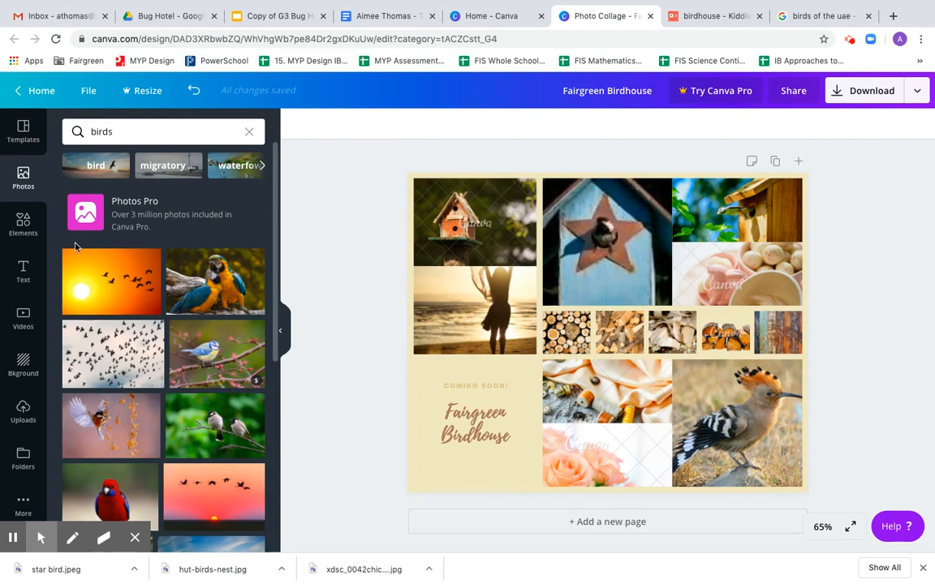
Add a square shape and reshape it into a narrow strip across the bottom of the star birdhouse photo.
click(22, 223)
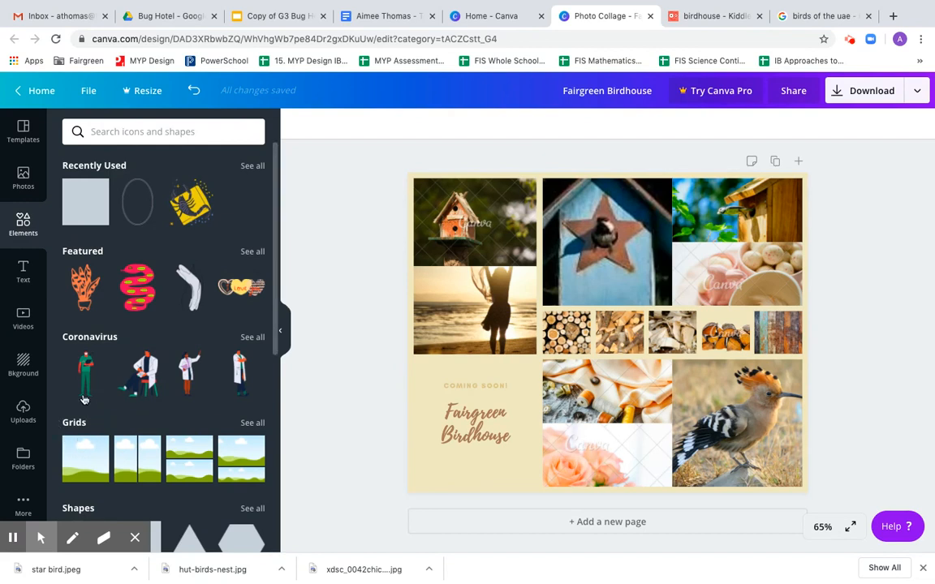
scroll(98, 432, down, 3)
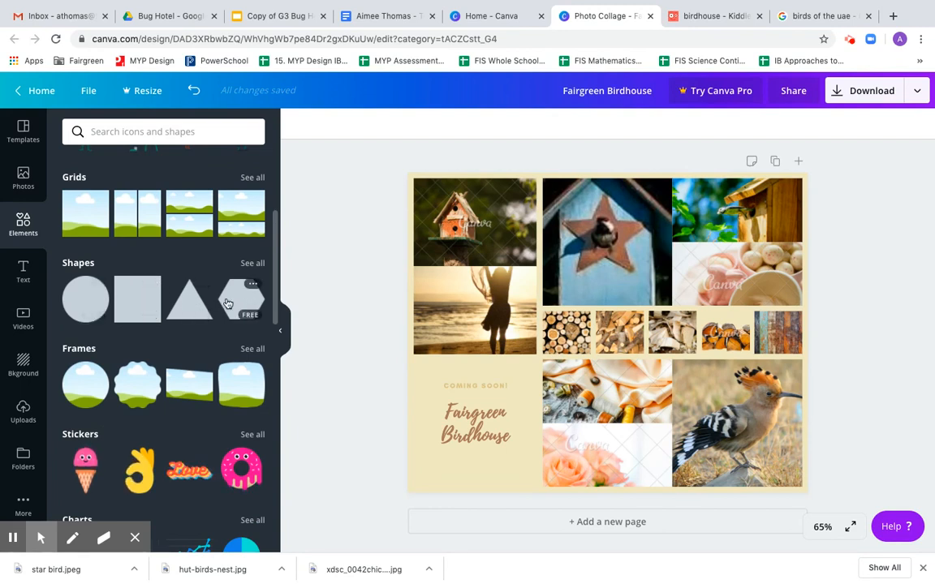
click(132, 298)
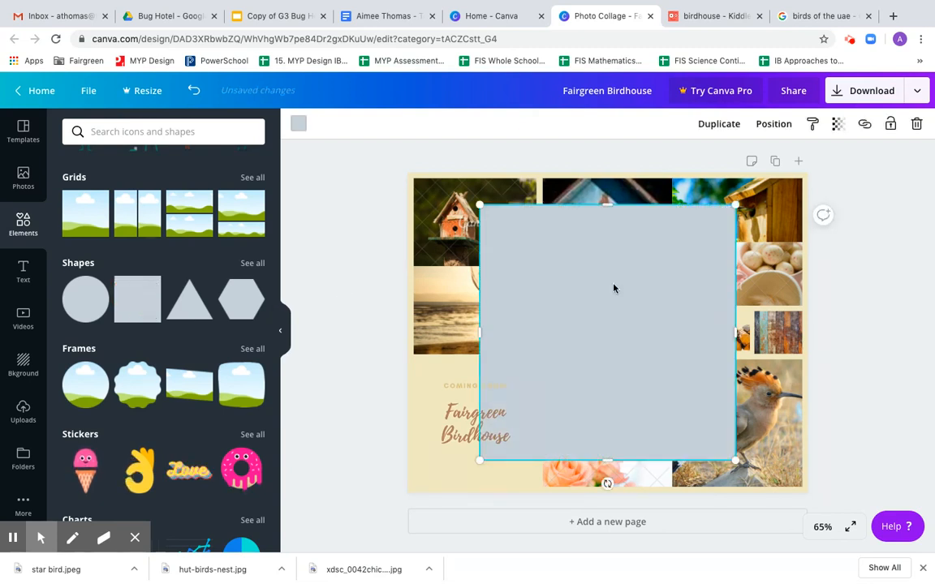
drag(606, 207, 611, 434)
drag(733, 445, 672, 292)
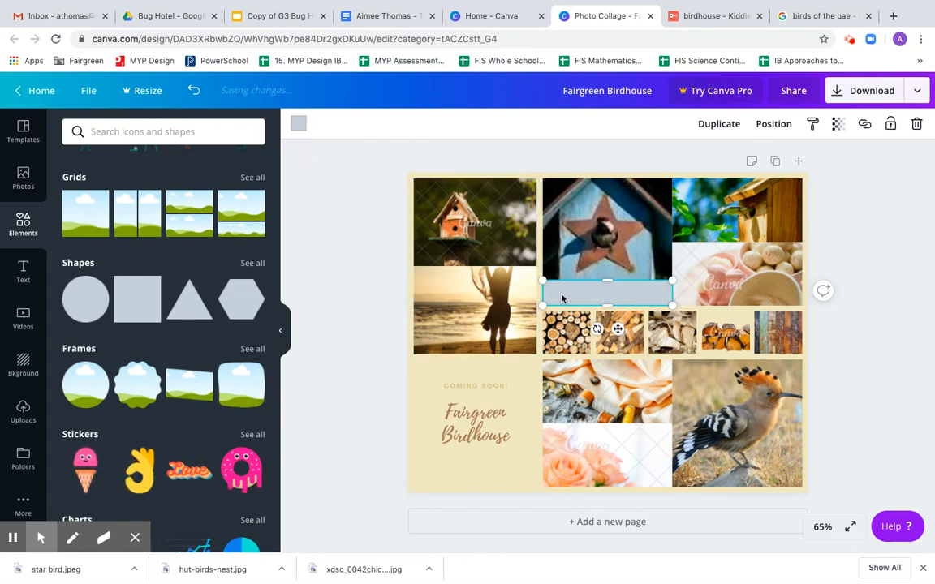
Fill the strip under the star birdhouse photo with bright green from the default colours.
click(299, 123)
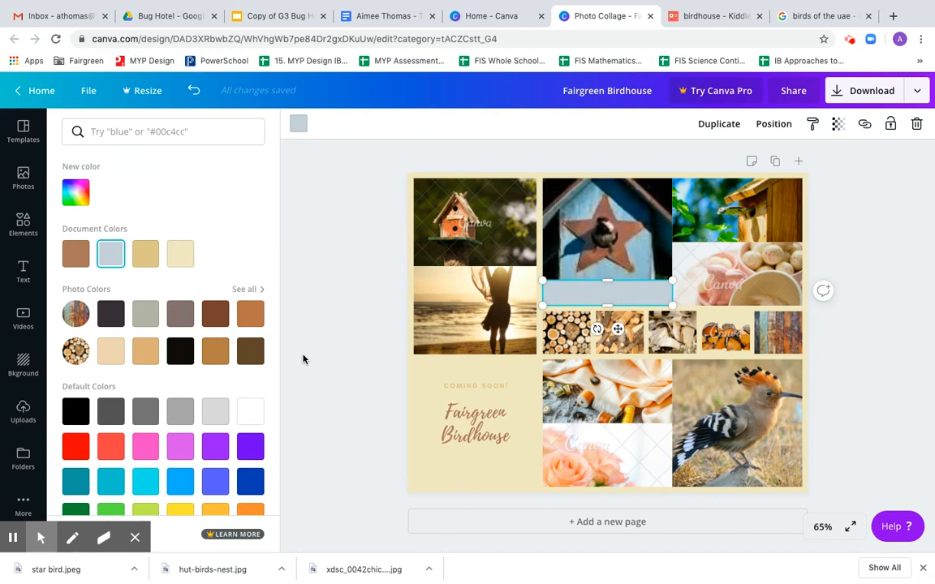
click(216, 448)
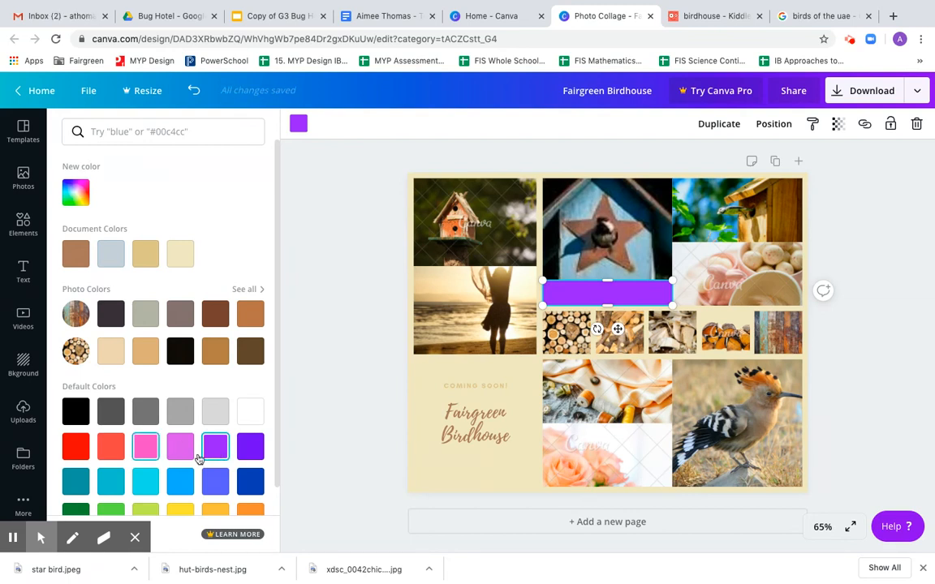
scroll(229, 463, down, 1)
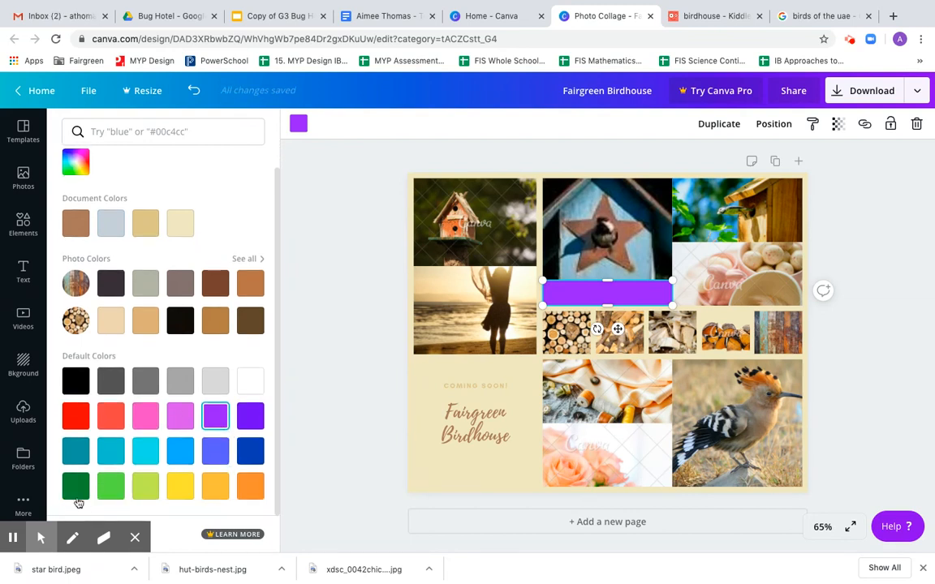
click(111, 488)
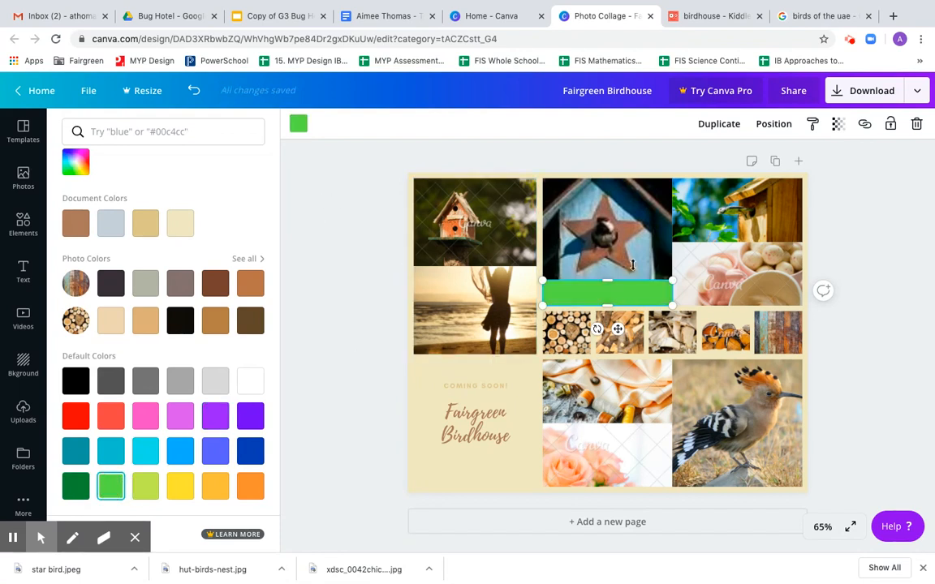
Add a body text box reading "Star design is an attractive feature for the birdhouse".
click(23, 271)
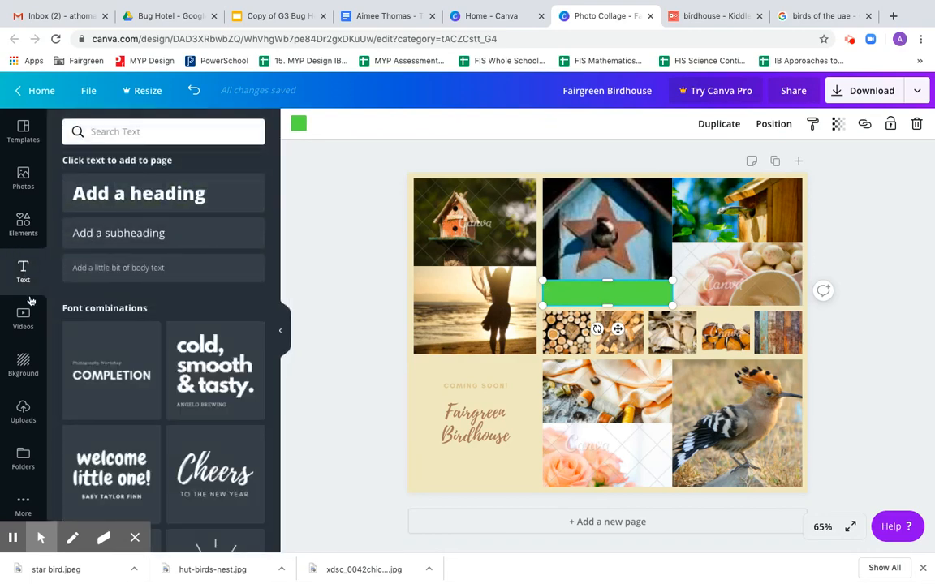
click(139, 270)
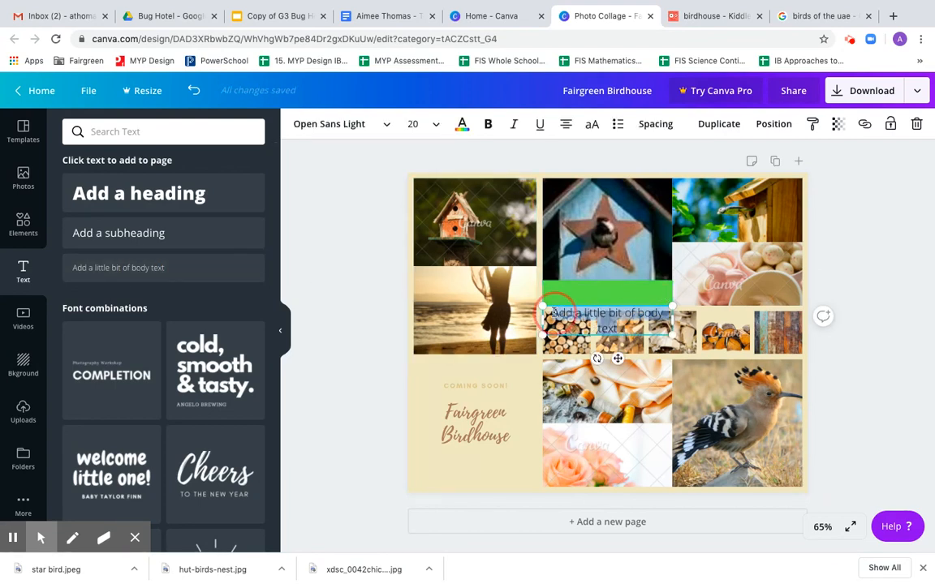
click(553, 314)
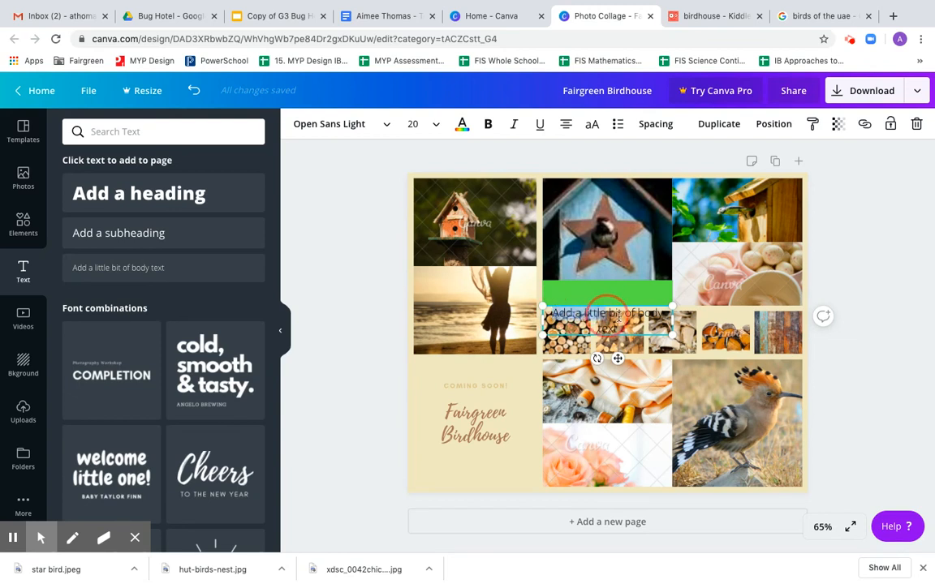
drag(553, 313, 639, 327)
key(BackSpace)
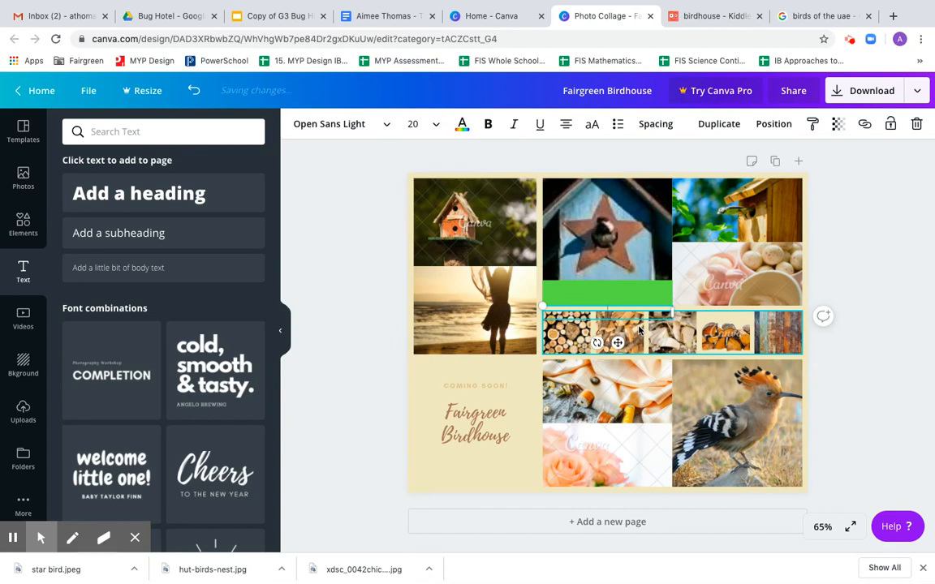
text(Gr)
text(ar design)
text( is an al)
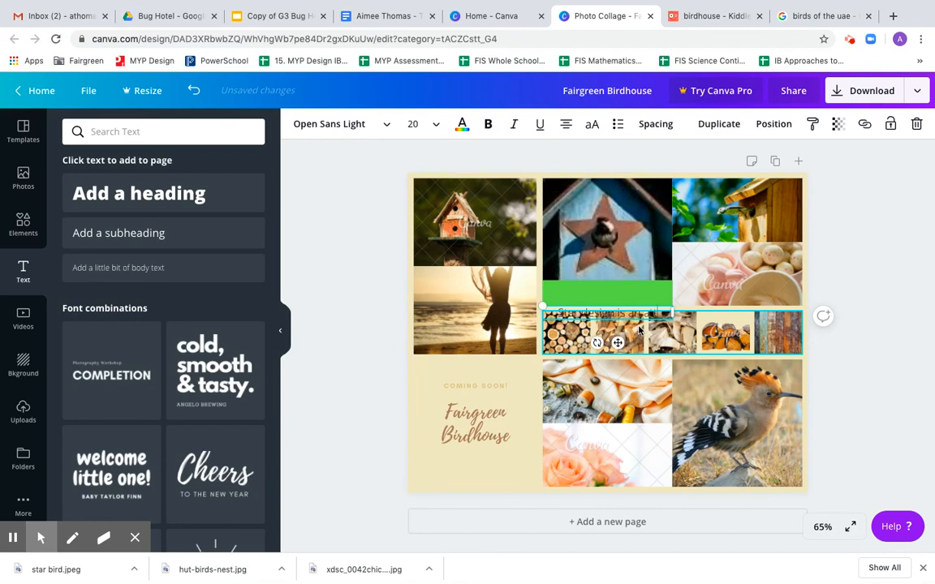
text(tractive fea)
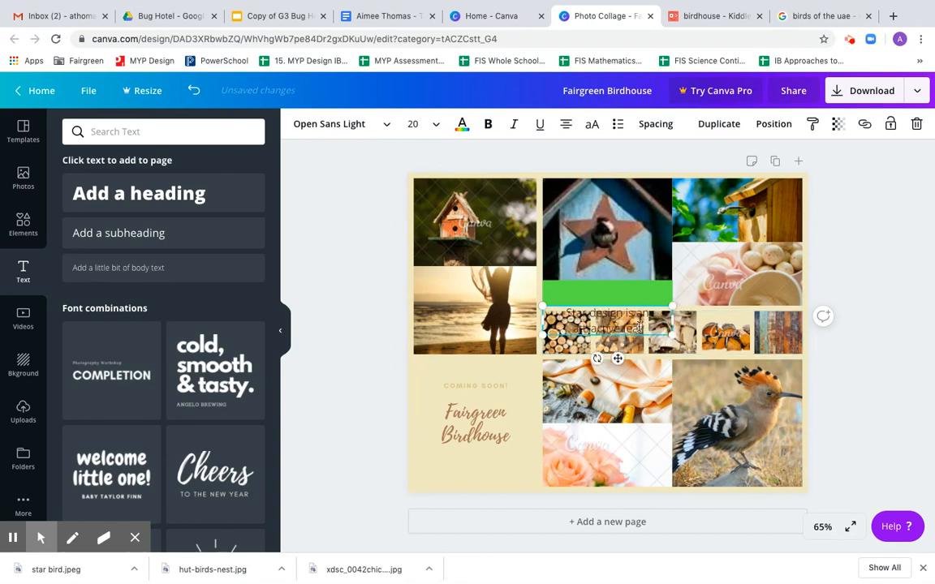
text(ture for the b)
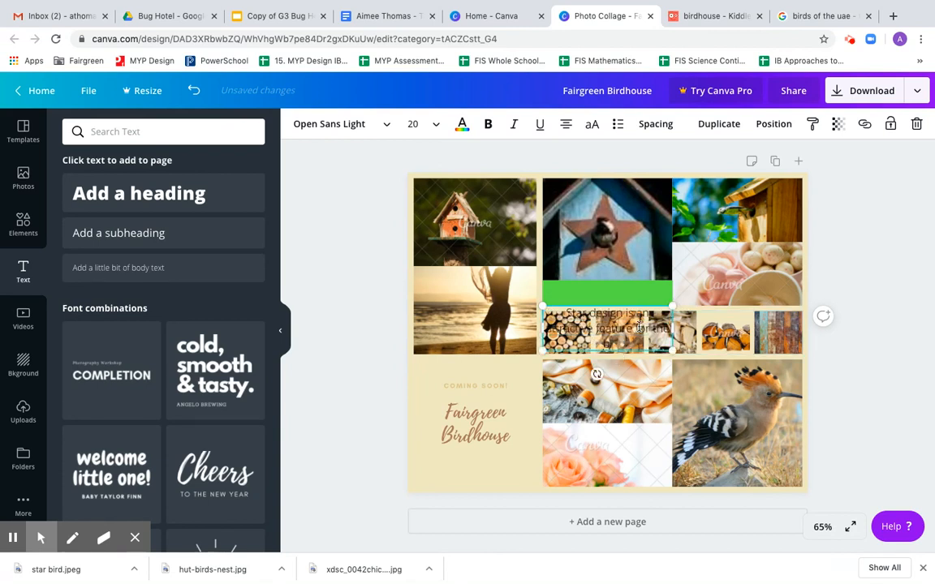
text(irdhouse)
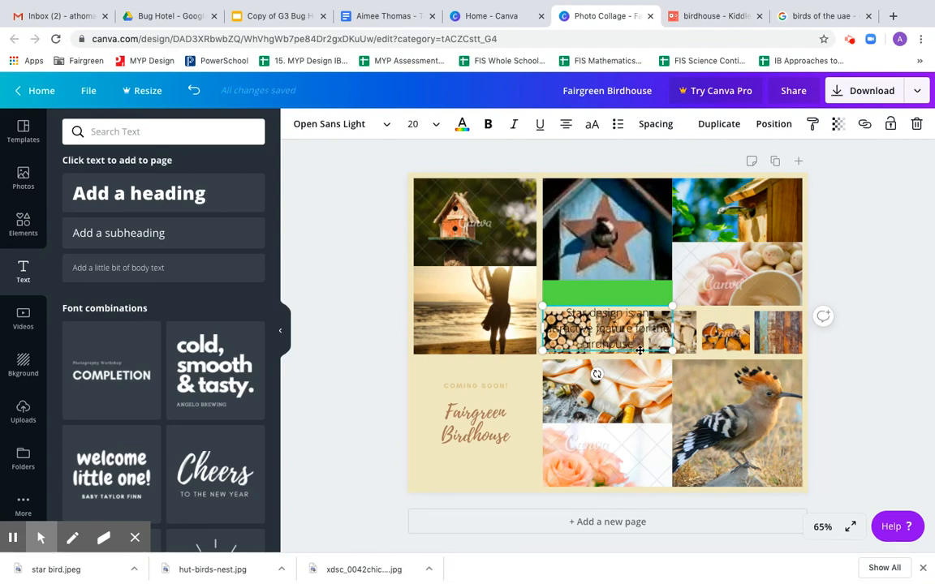
Move the star design caption onto the green strip and set its font size to 14.
drag(638, 345, 640, 323)
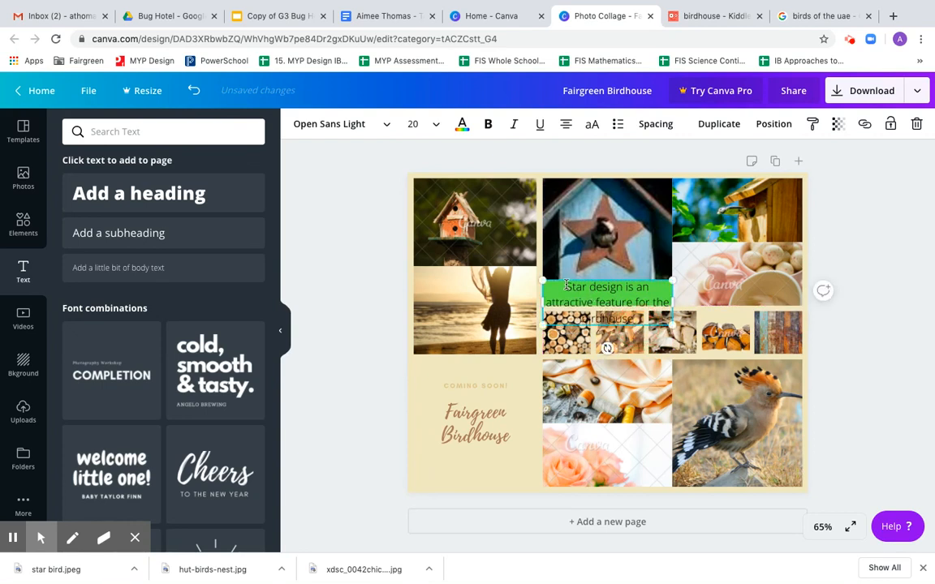
drag(566, 285, 647, 314)
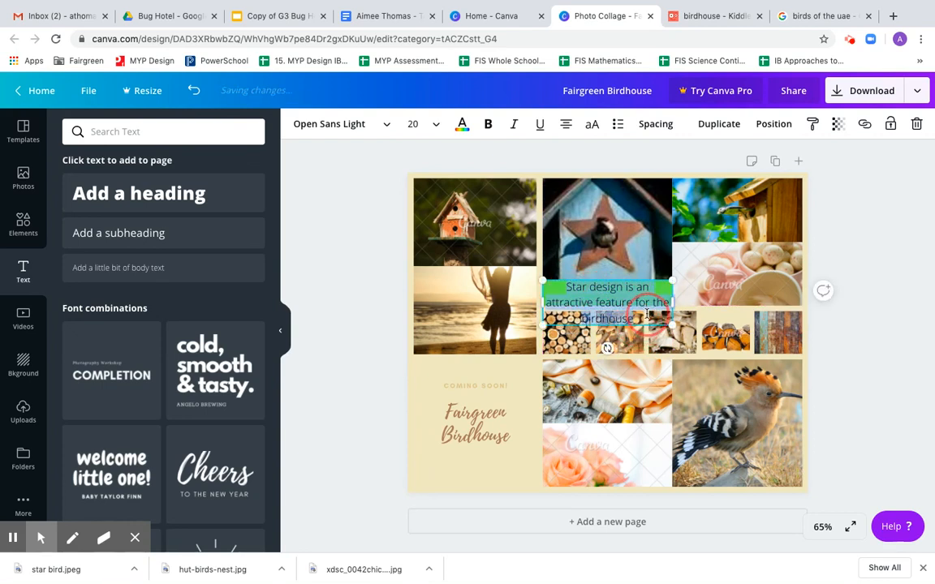
click(438, 127)
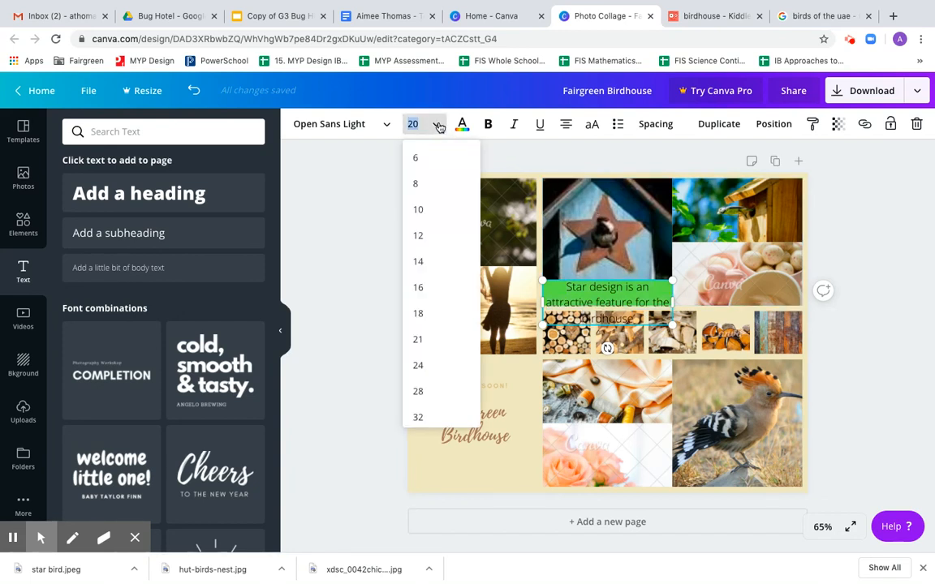
click(431, 212)
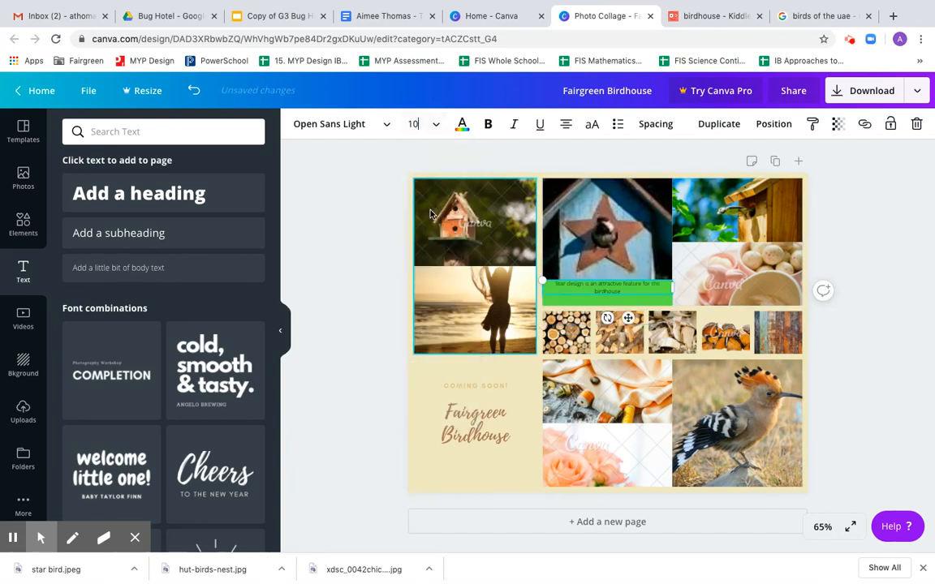
click(434, 124)
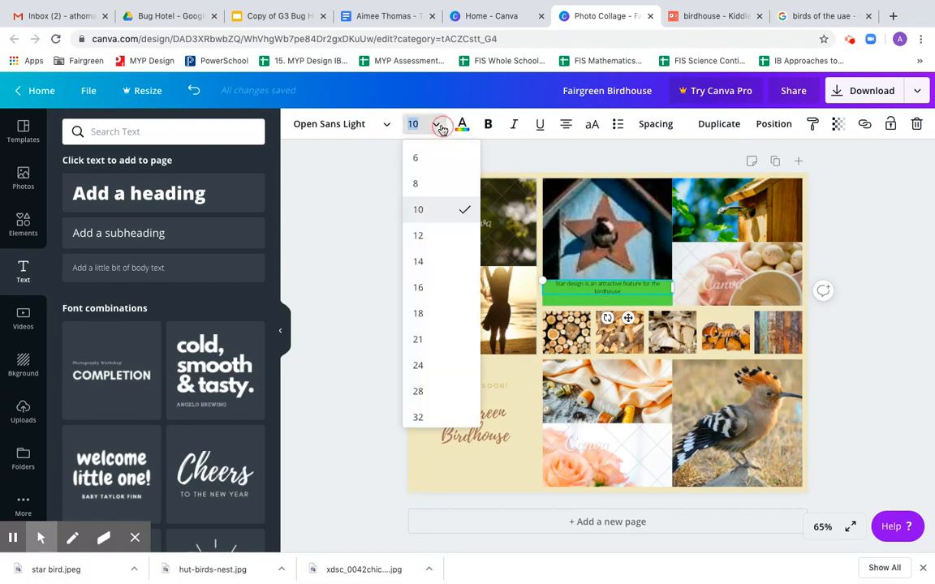
click(439, 236)
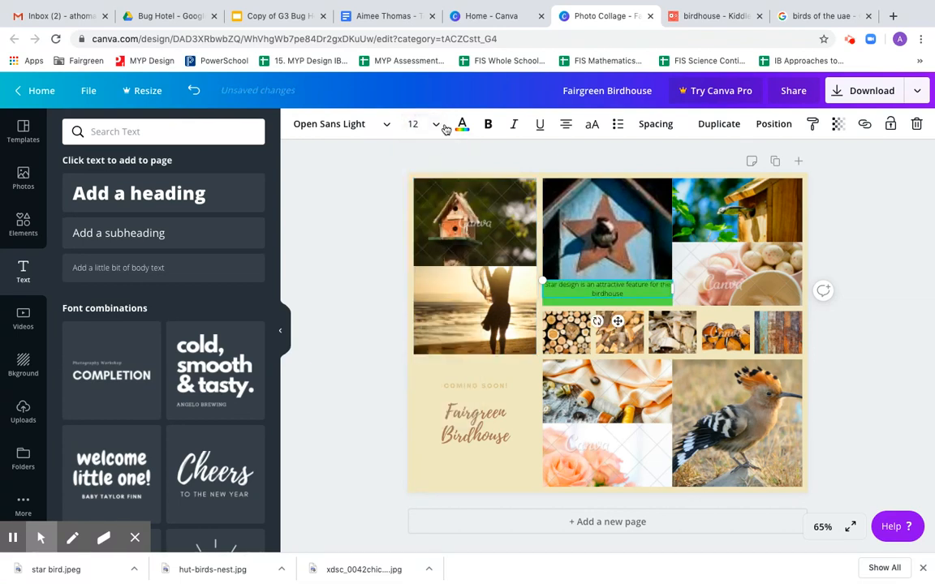
click(415, 124)
click(424, 262)
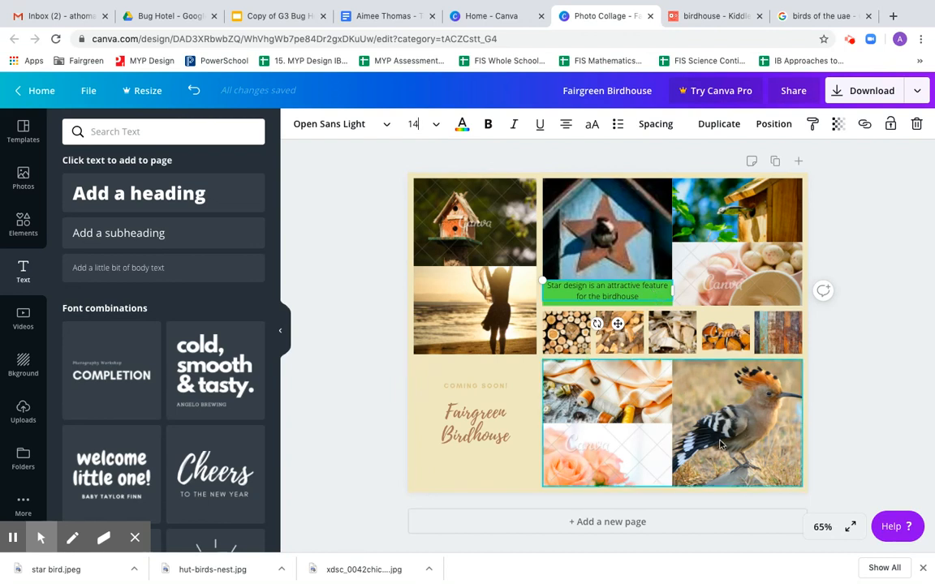
Add a second square, reshape it into a strip across the bottom of the hoopoe photo and fill it with the same green.
click(23, 224)
click(139, 297)
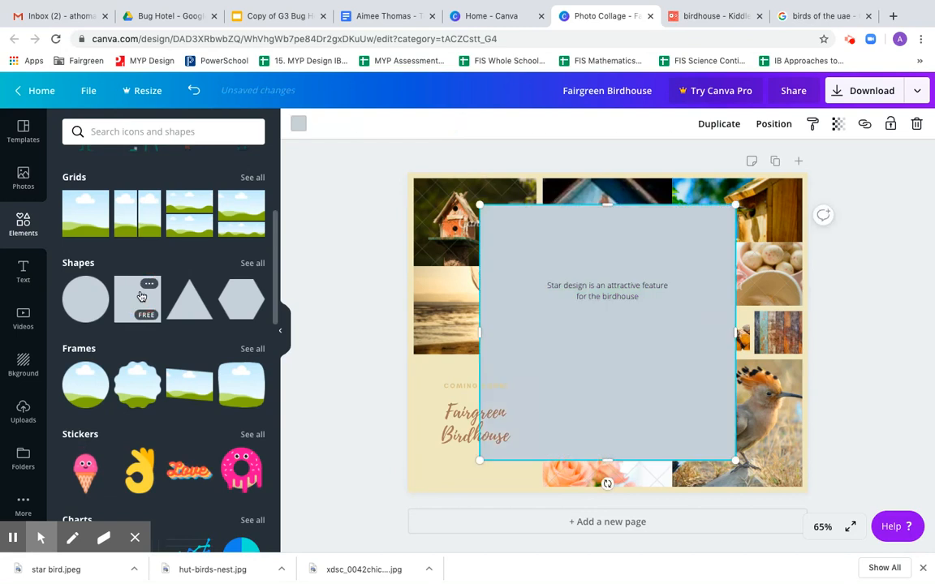
drag(609, 207, 812, 478)
drag(926, 474, 801, 474)
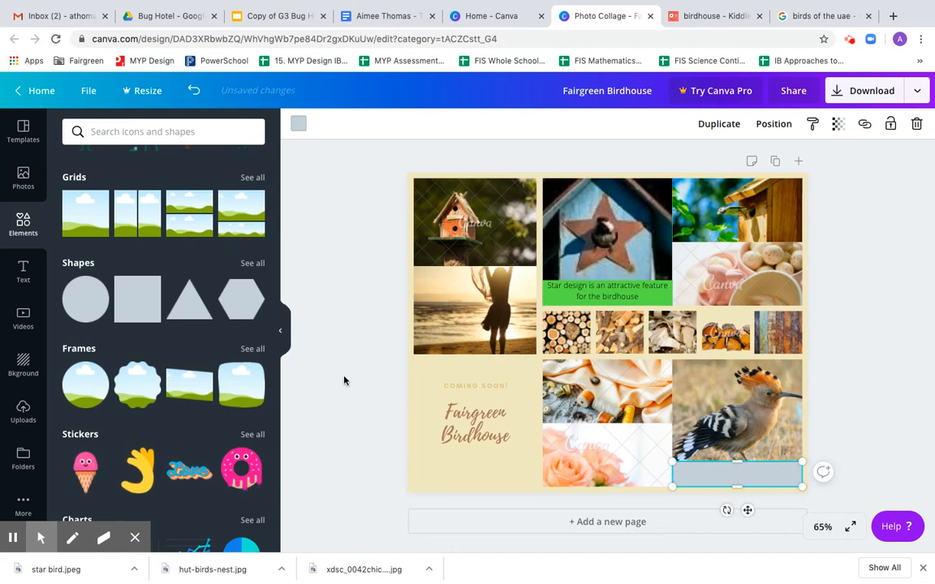
click(298, 123)
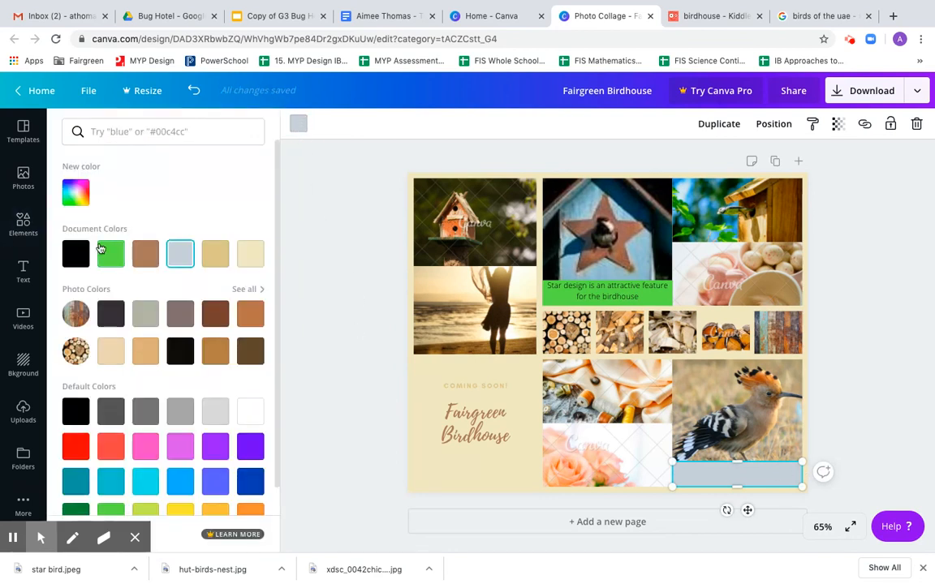
click(110, 254)
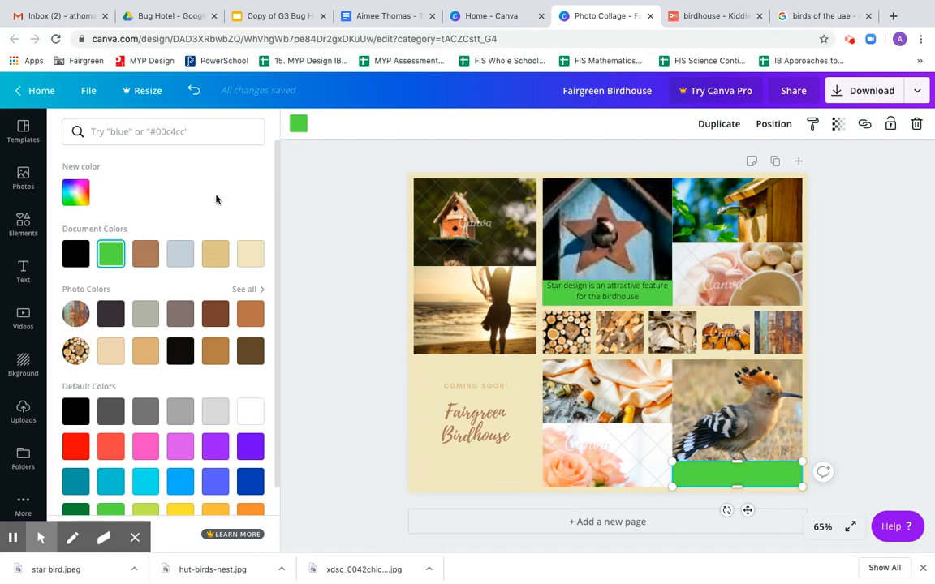
Add a body text box reading "Hoopoe bird is indigenous to the UAE and would be attracted to the saftety of the birdhouse.".
click(27, 268)
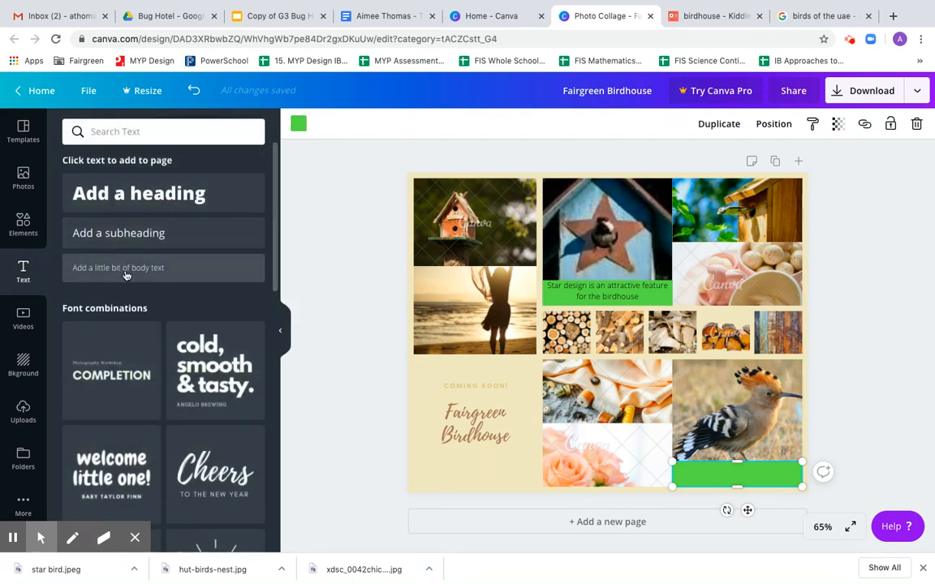
click(125, 276)
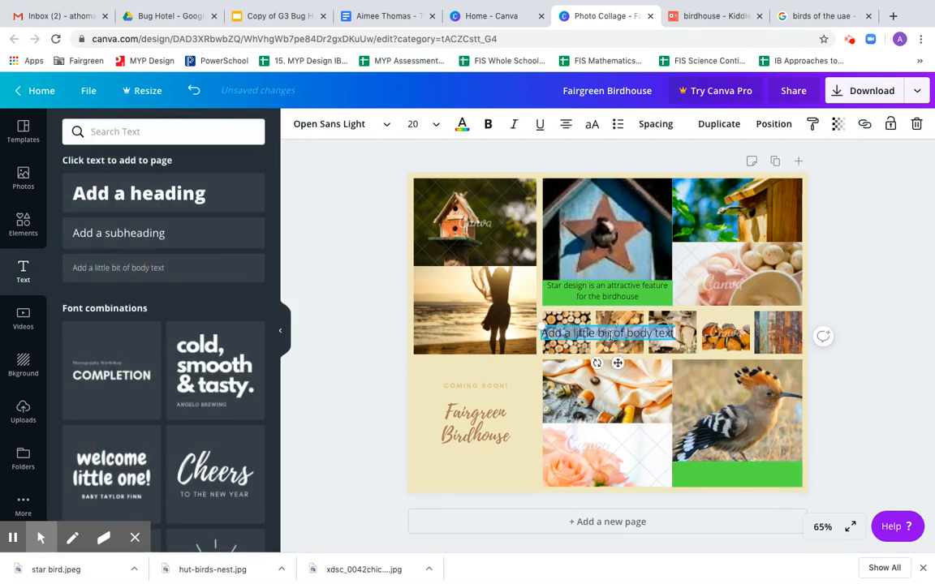
key(BackSpace)
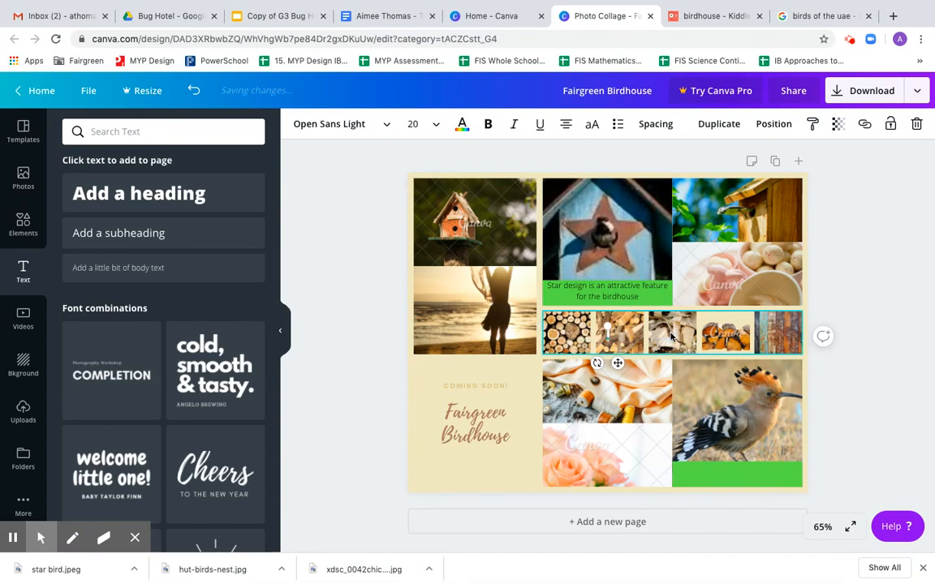
text(T)
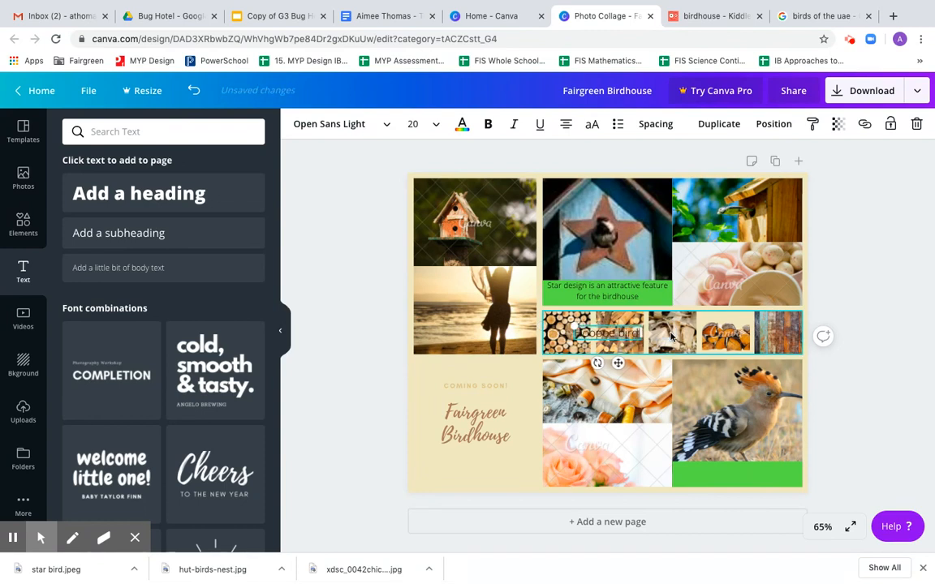
text(oopoe bird is indi)
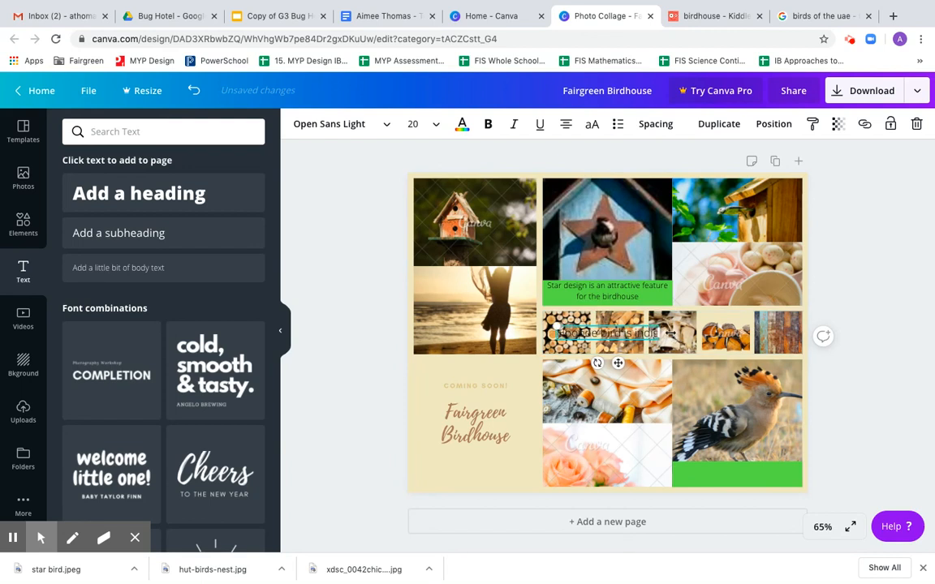
text(genous to the)
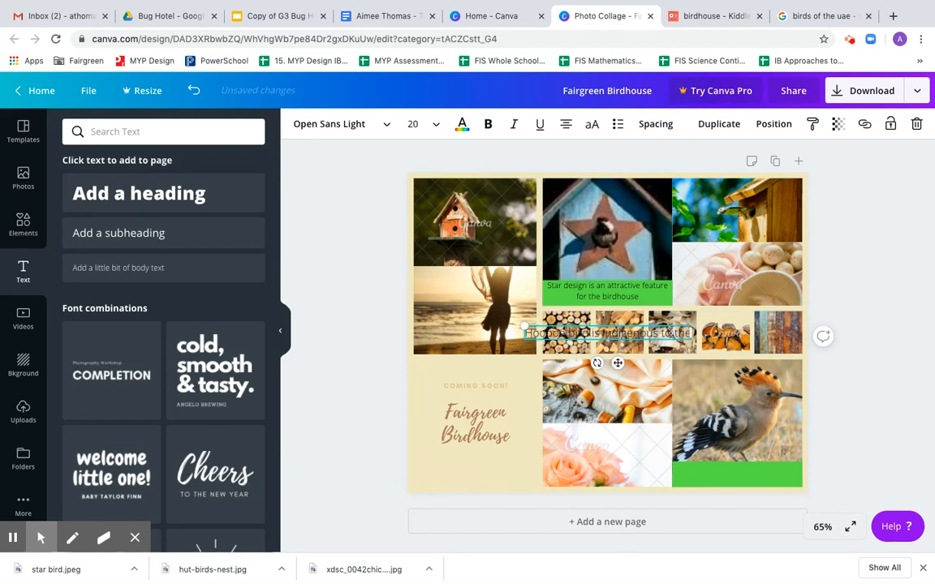
text( UAE and)
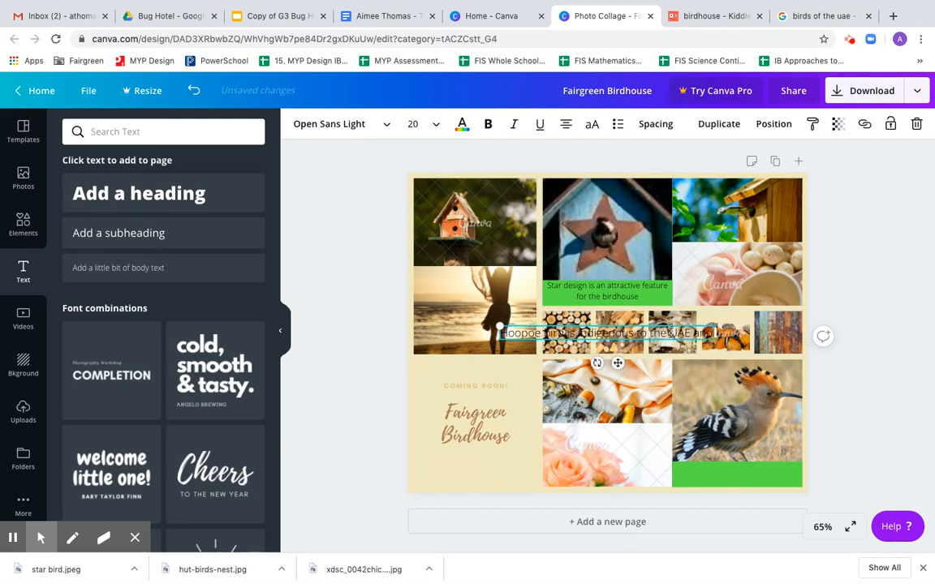
text( would be attra)
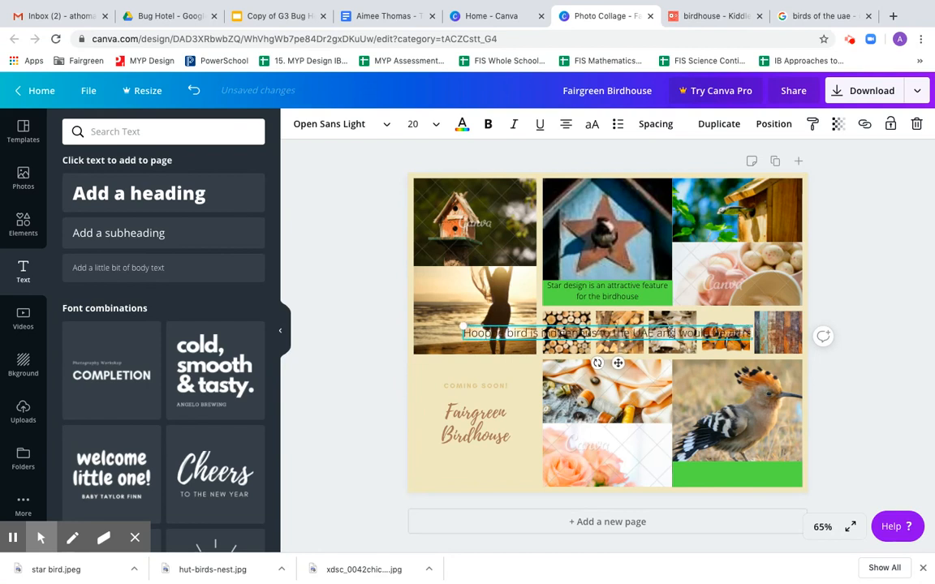
text(cted to)
text( the s)
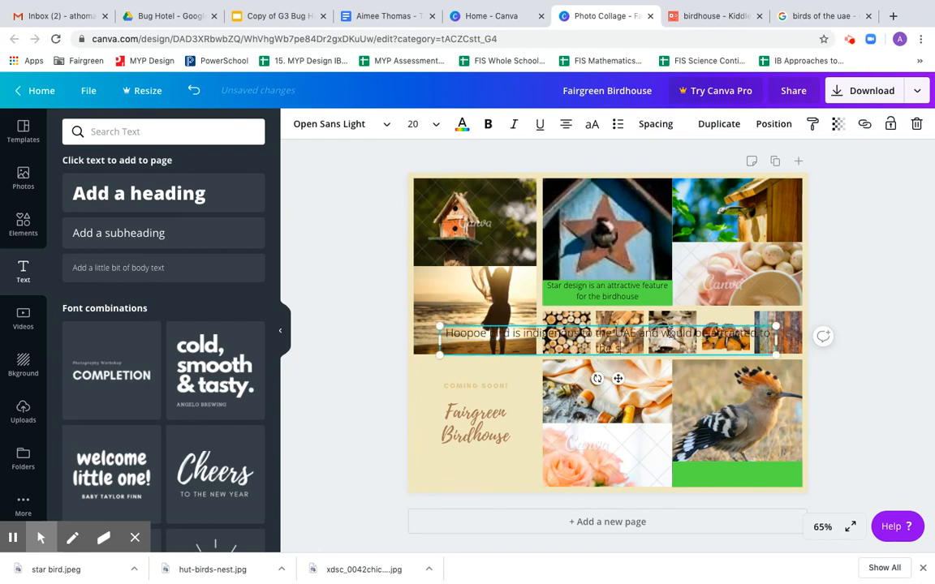
text(alety of the bird)
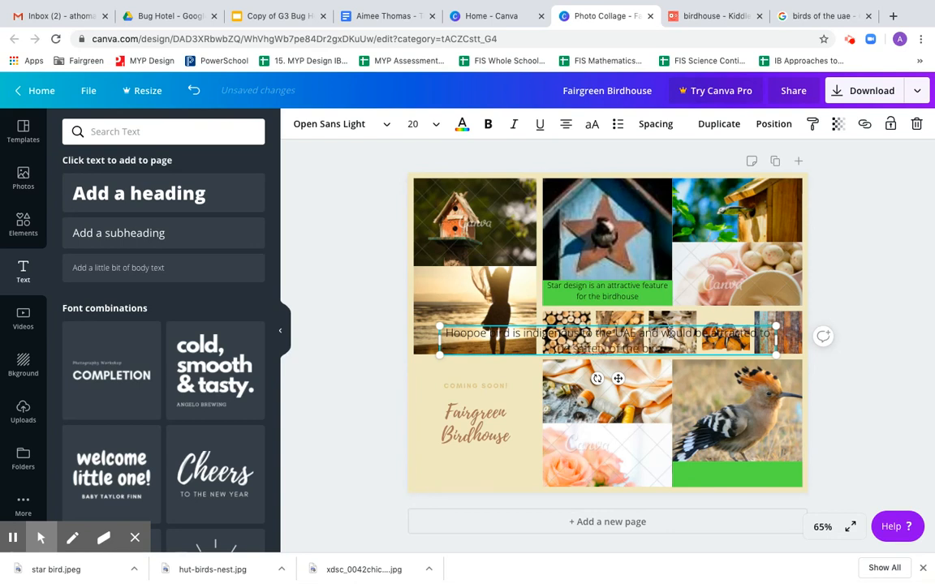
text(.)
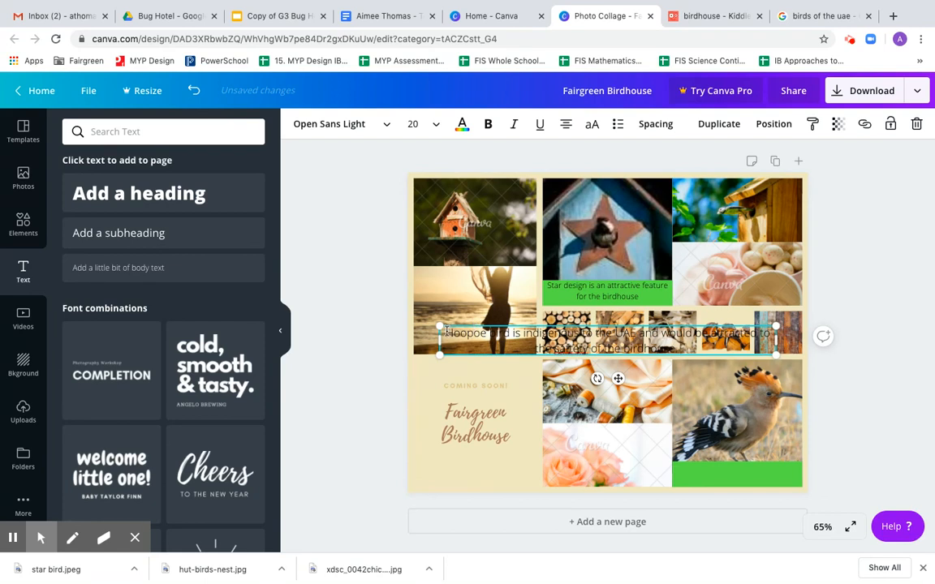
Set the font size of the whole hoopoe caption to 14.
drag(448, 332, 678, 353)
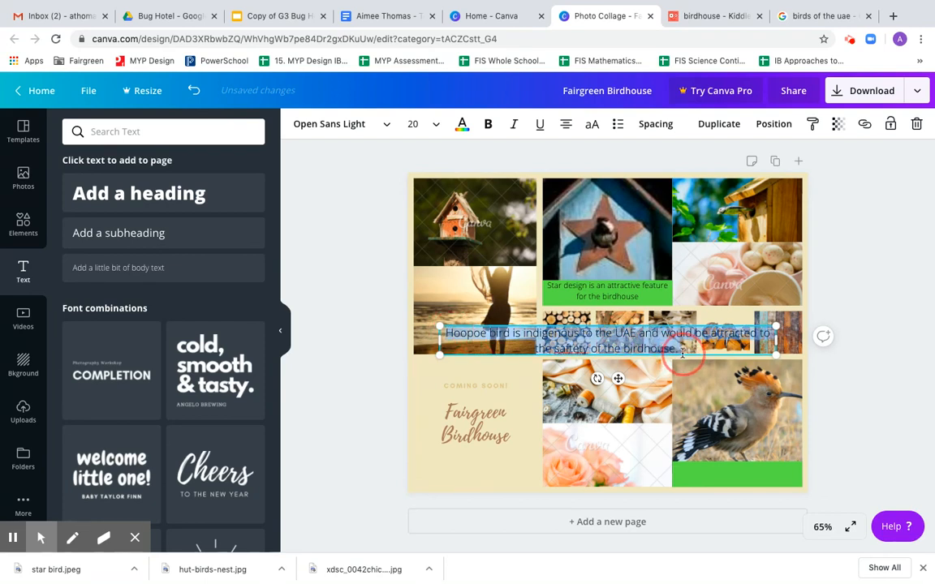
click(430, 125)
click(418, 261)
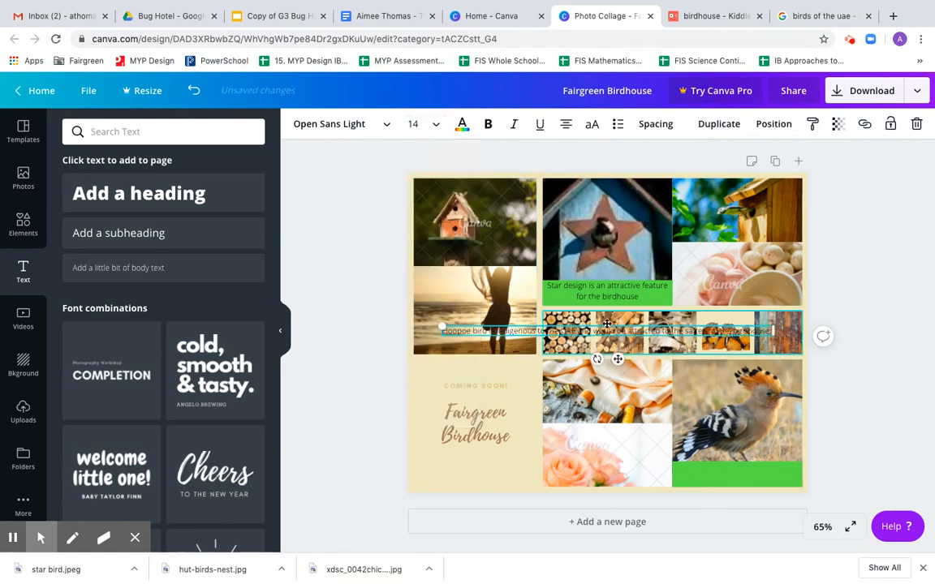
drag(771, 336, 851, 336)
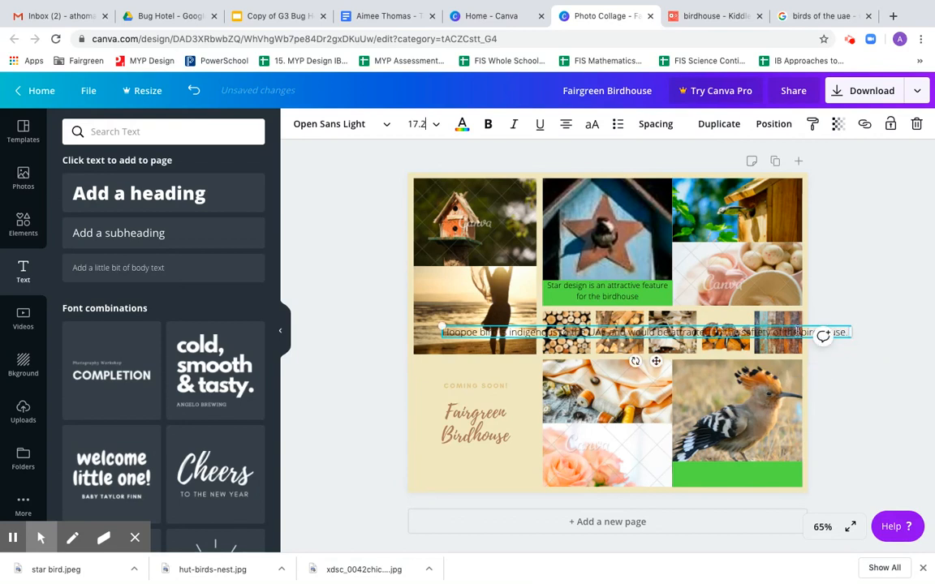
drag(447, 330, 845, 333)
click(422, 123)
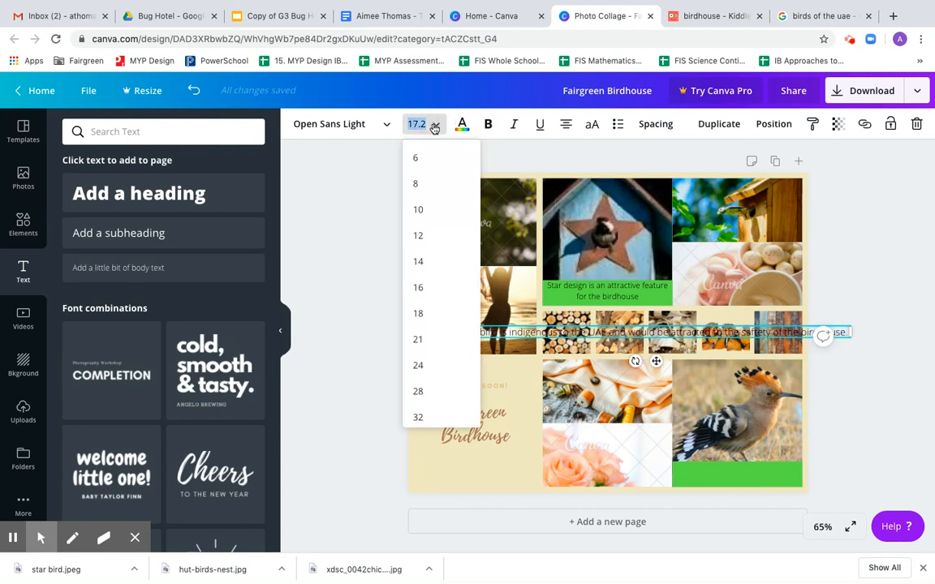
click(428, 260)
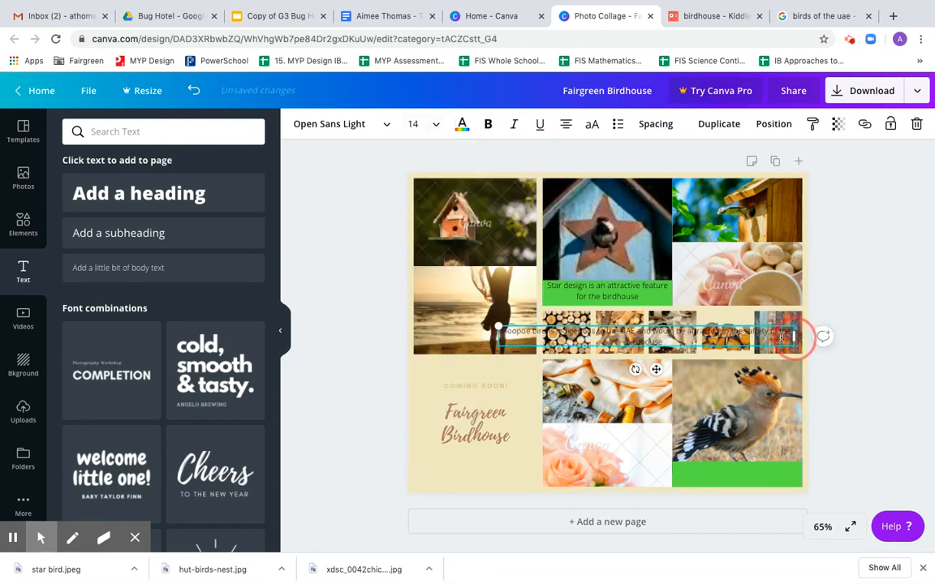
Fit the hoopoe caption onto the green strip below the bird photo and set its font size to 12.
drag(793, 334, 678, 469)
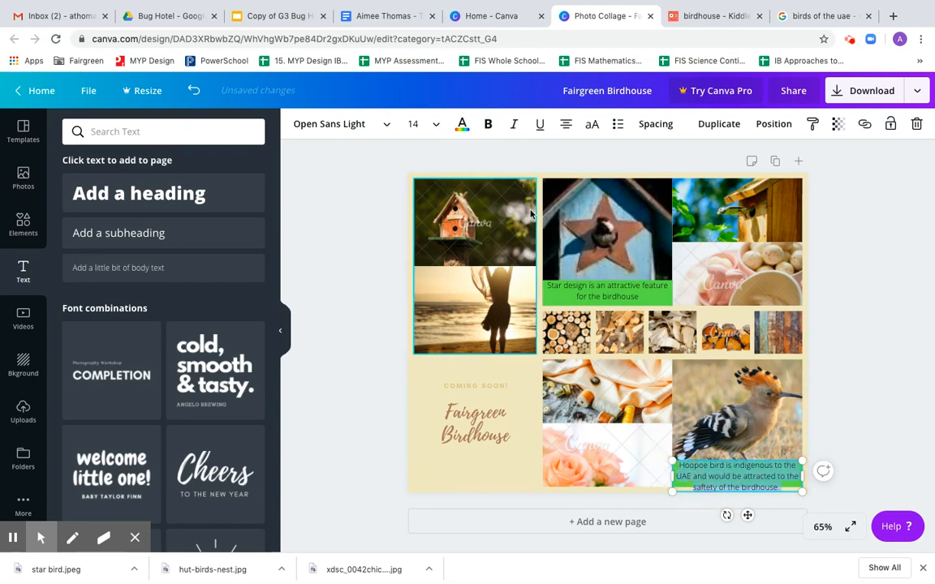
click(424, 125)
click(421, 236)
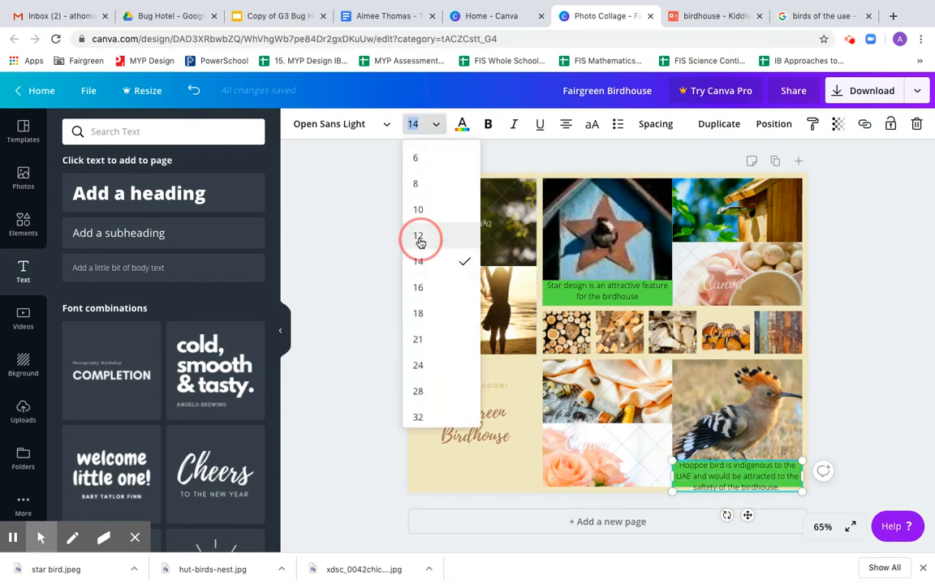
click(868, 401)
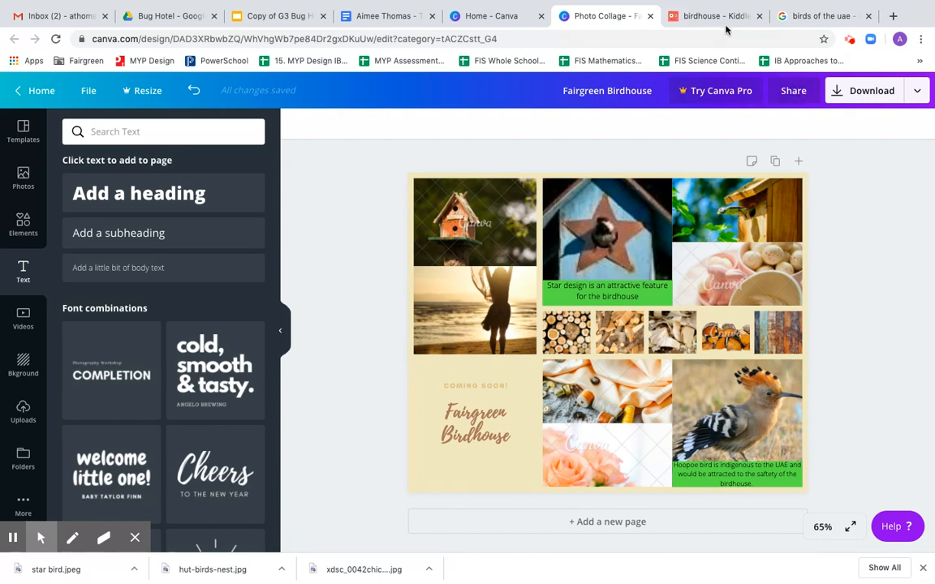
click(852, 43)
click(829, 181)
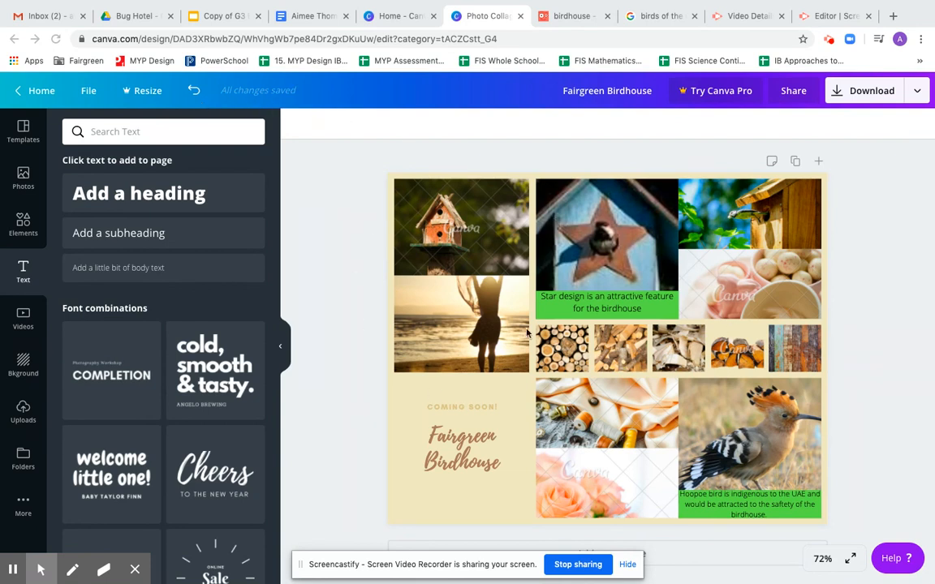
Leave the editor for the list of all designs and reopen the Fairgreen Birdhouse design from there.
click(42, 93)
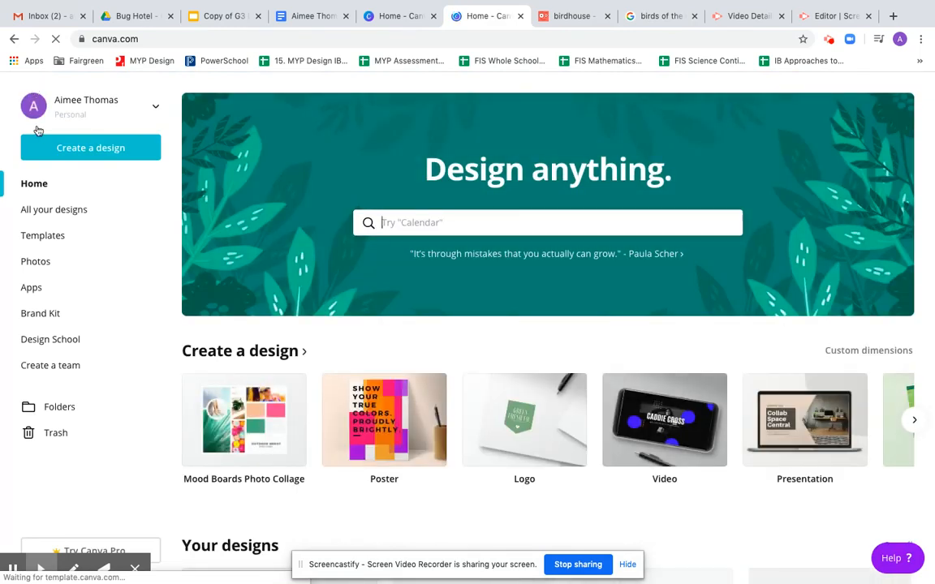
click(49, 213)
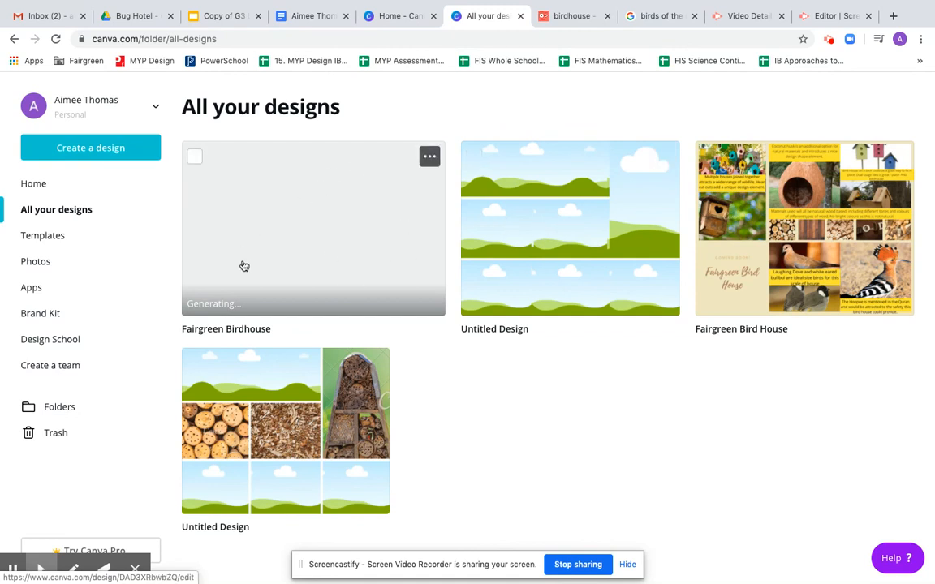
click(326, 258)
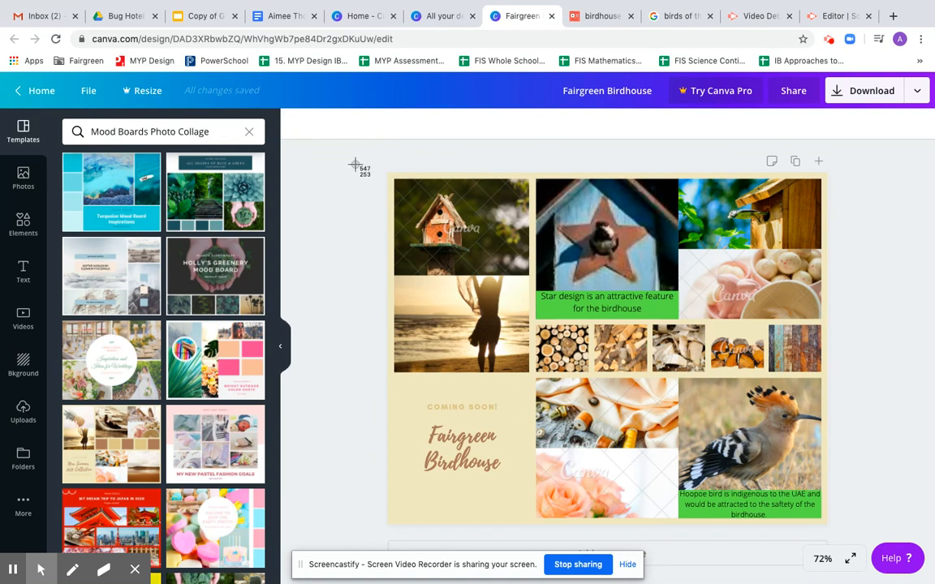
Capture a screenshot of the whole mood board area, open it in the preview and finish it.
drag(357, 159, 855, 537)
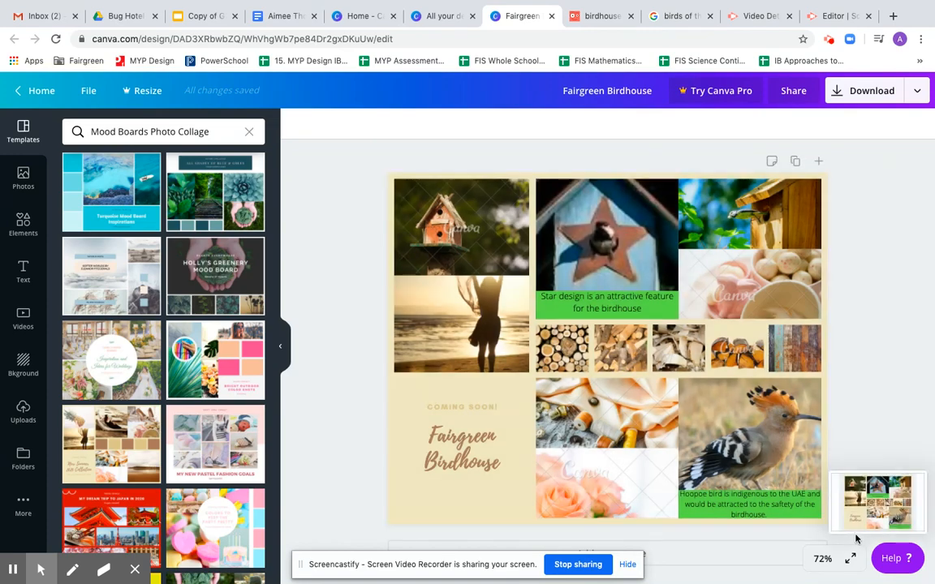
click(877, 500)
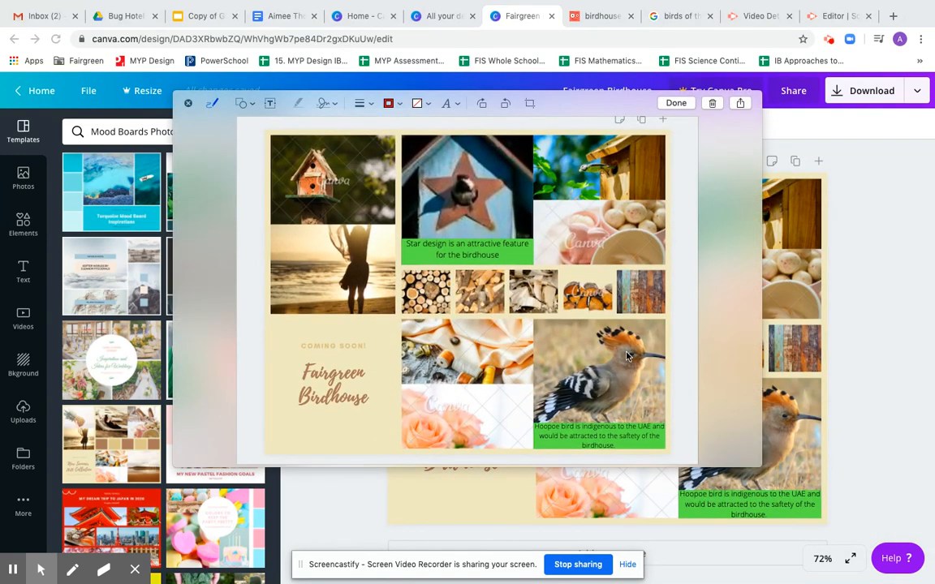
click(691, 104)
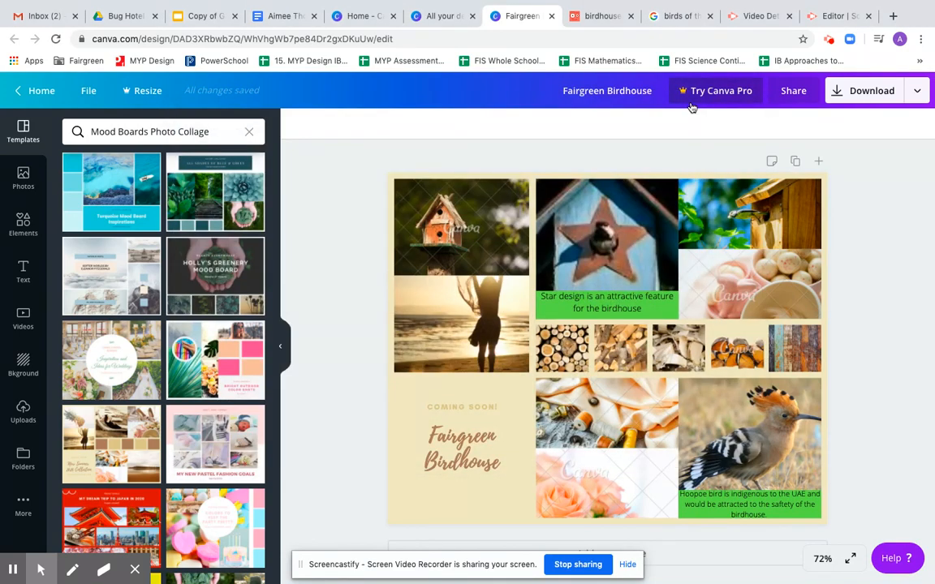